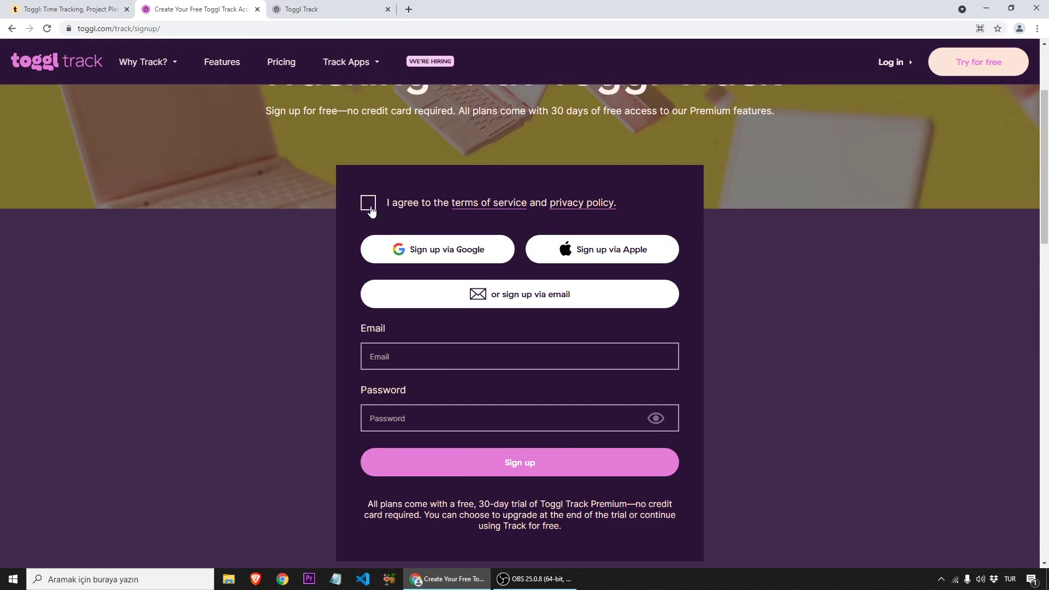
Step: Switch to the Toggl Track timer page and start tracking an activity described as "Deneme"
click(367, 203)
click(312, 10)
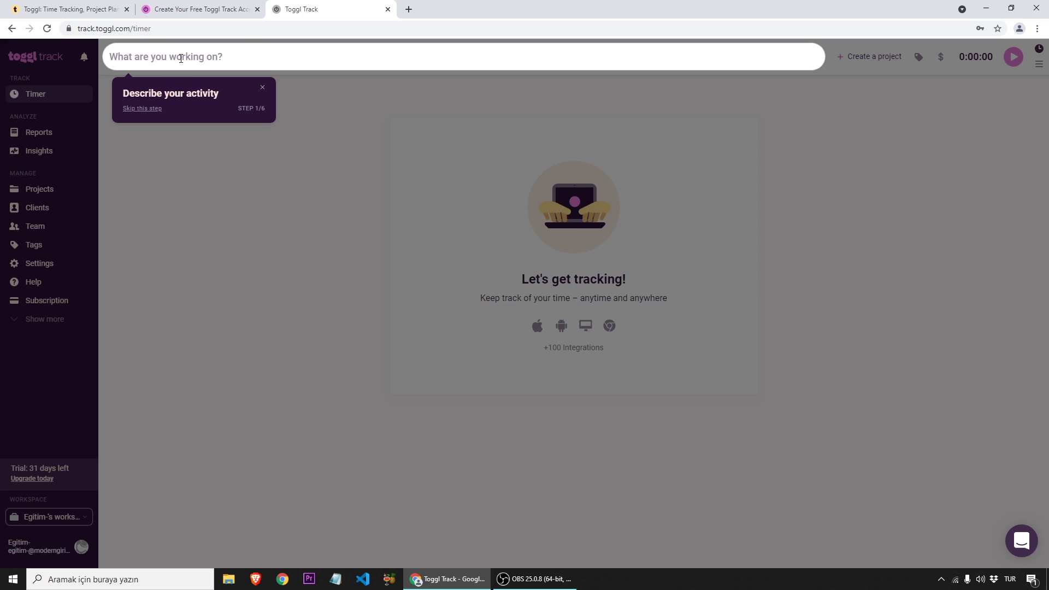
click(180, 58)
text(SD)
text(eneme)
click(143, 110)
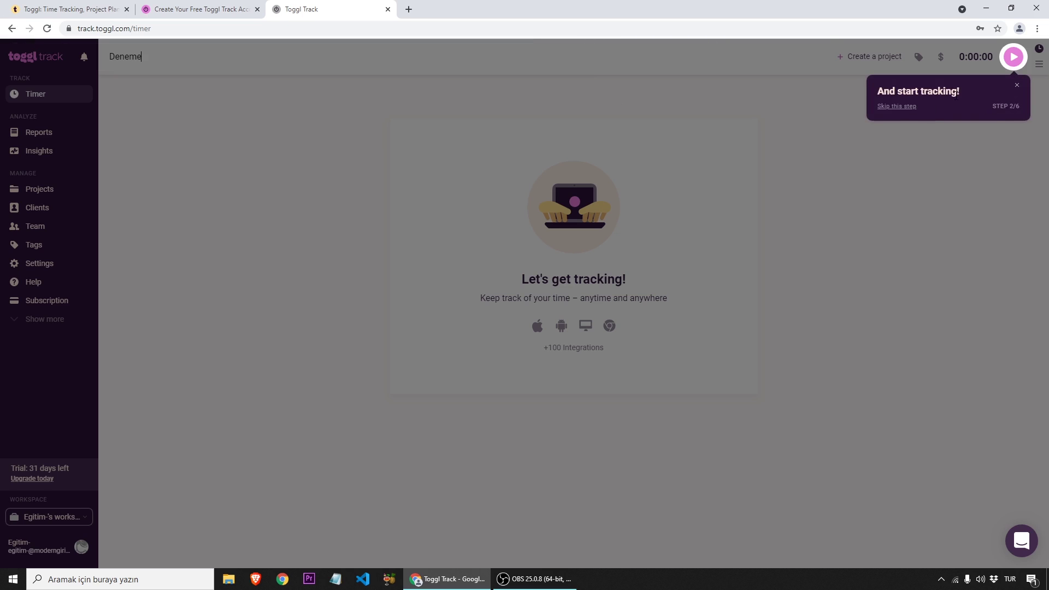
click(1013, 57)
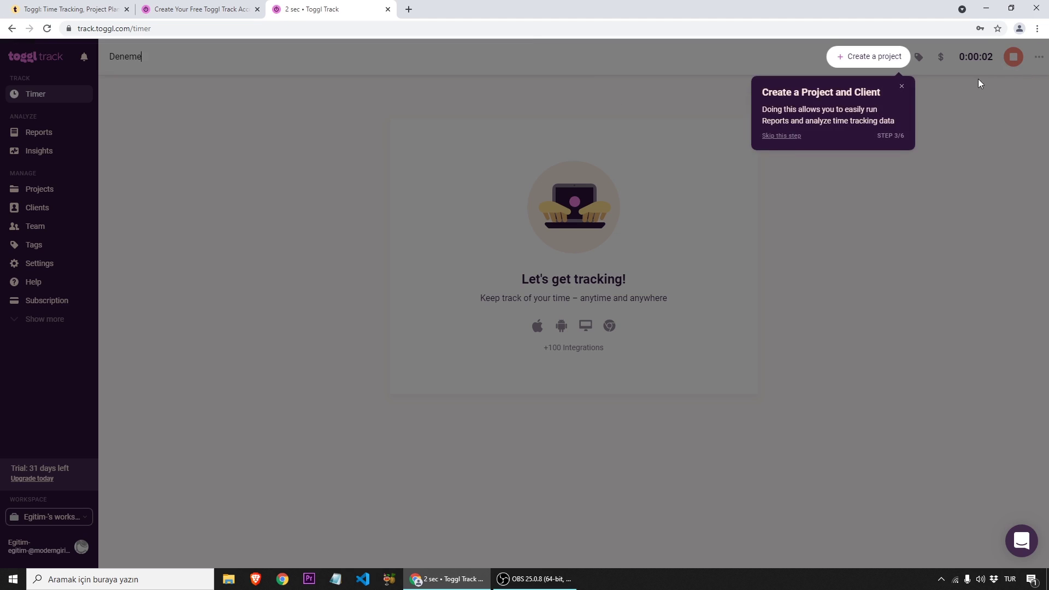
Step: Create a project named "Deneme Proje" for the running time entry, keeping the default project options
click(869, 61)
text(Deneme Proje)
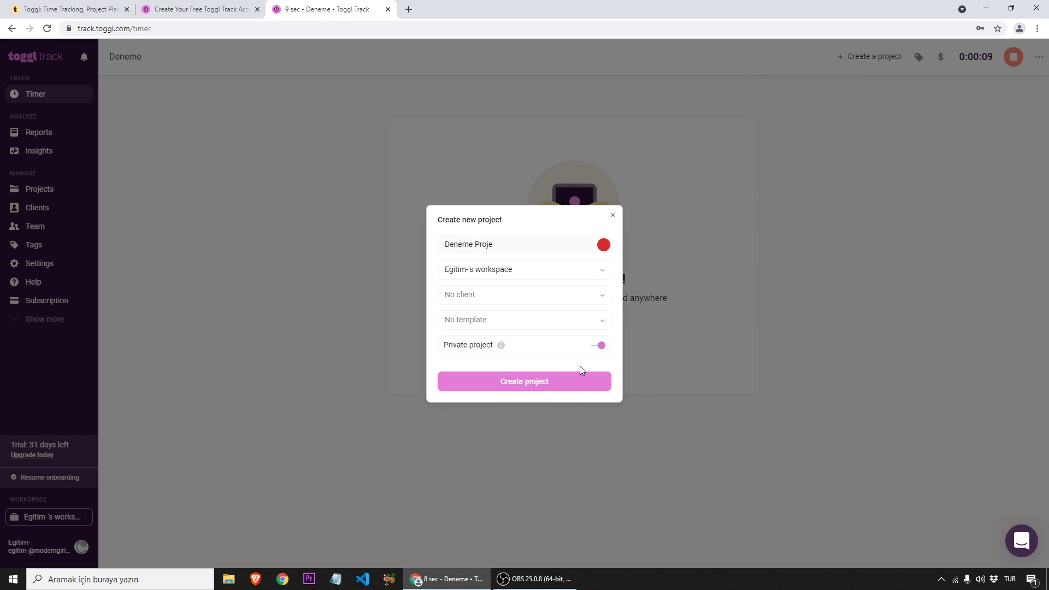
click(566, 387)
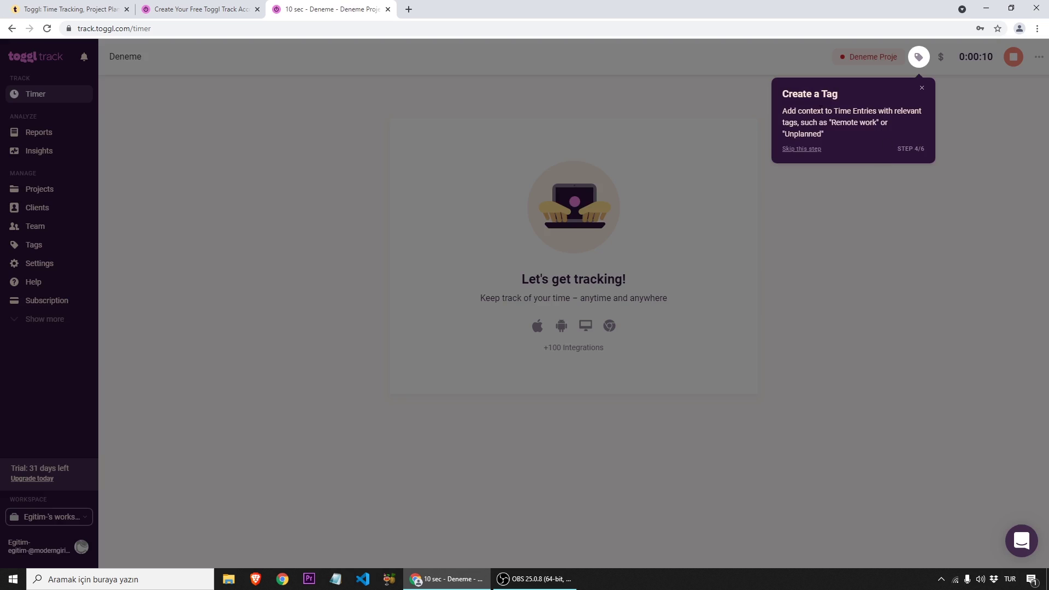
Step: Skip the tag and billable tour steps, then stop the Deneme timer and postpone the follow-up onboarding
click(802, 150)
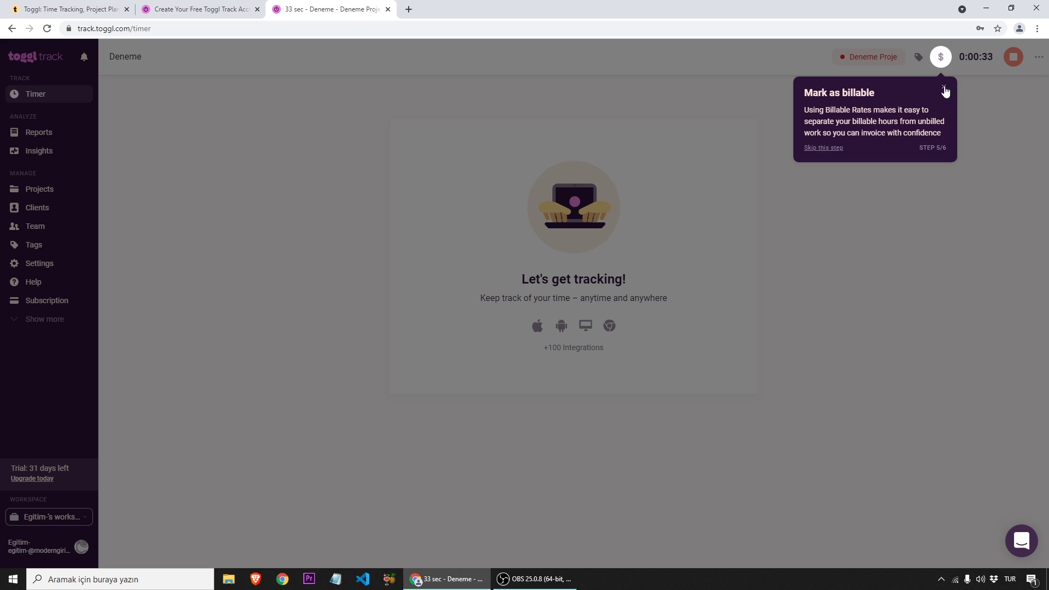
click(837, 154)
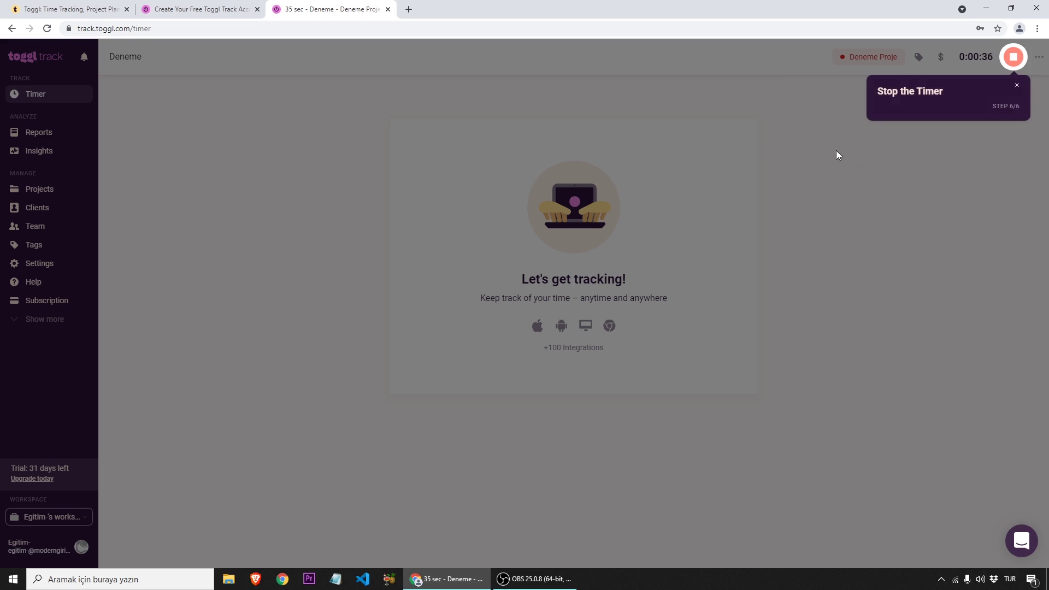
click(1014, 56)
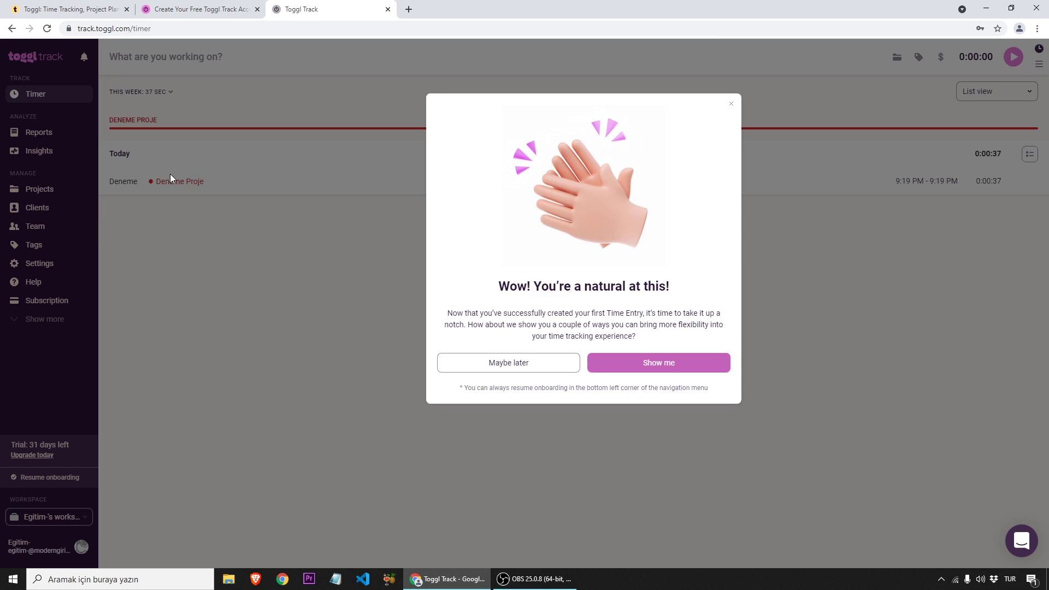
click(508, 362)
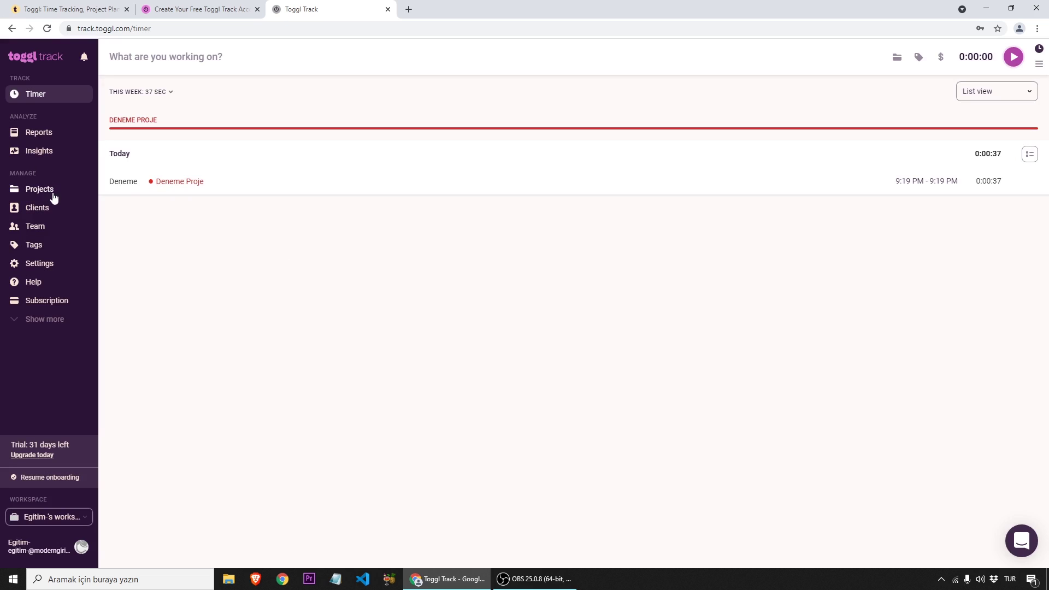
click(39, 189)
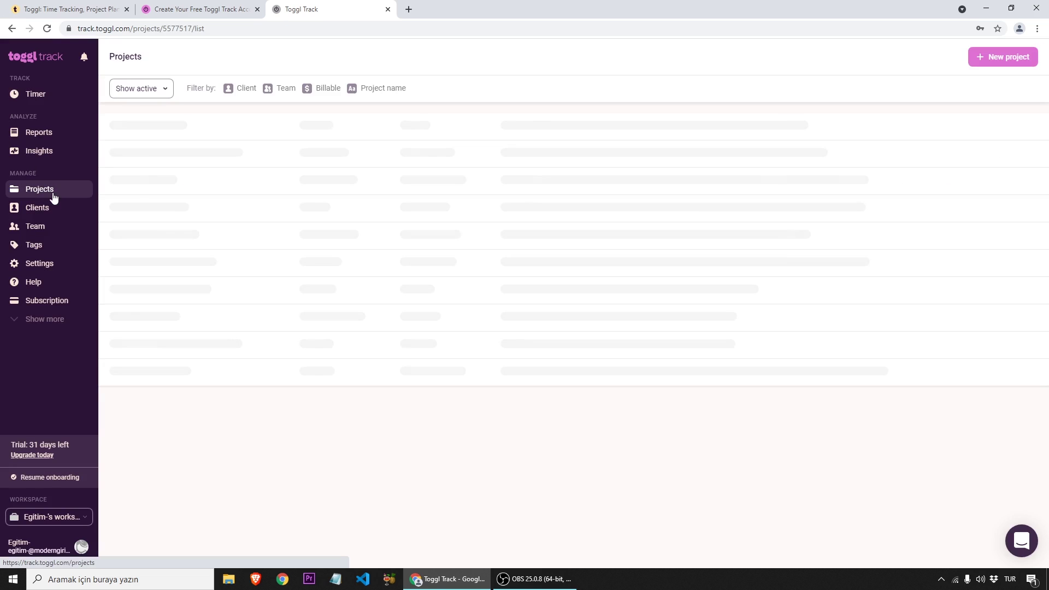
click(53, 246)
click(48, 96)
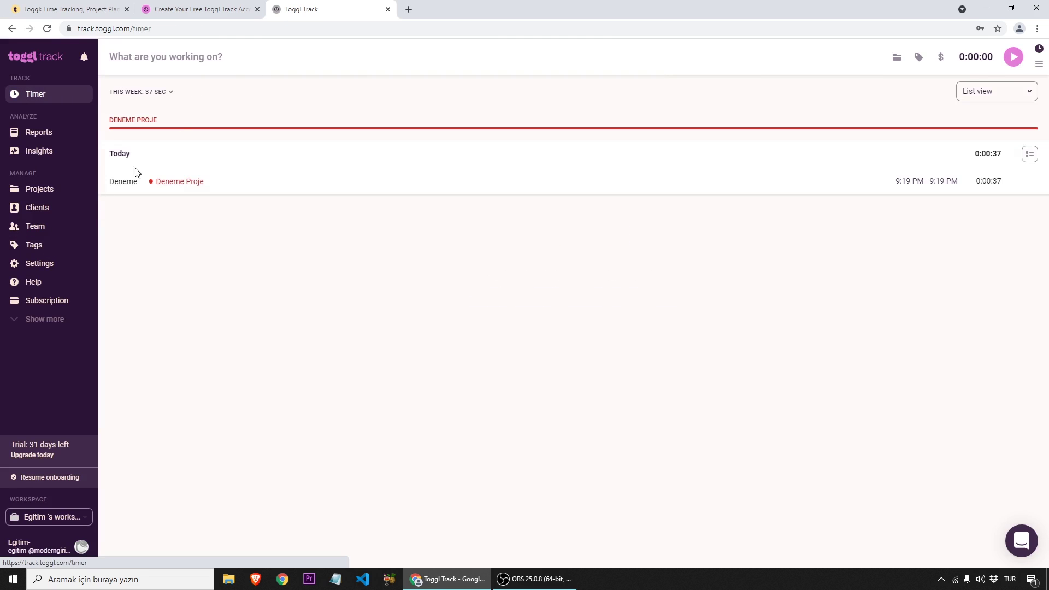
Step: Add a new private project named "OKUL" to the workspace and return to the project list
click(61, 195)
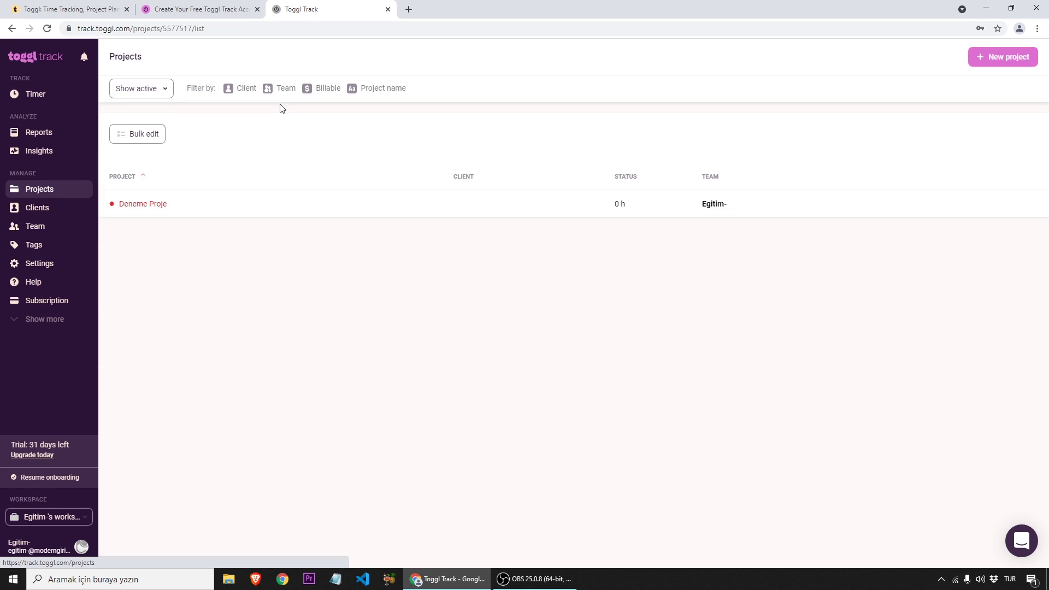
click(1006, 57)
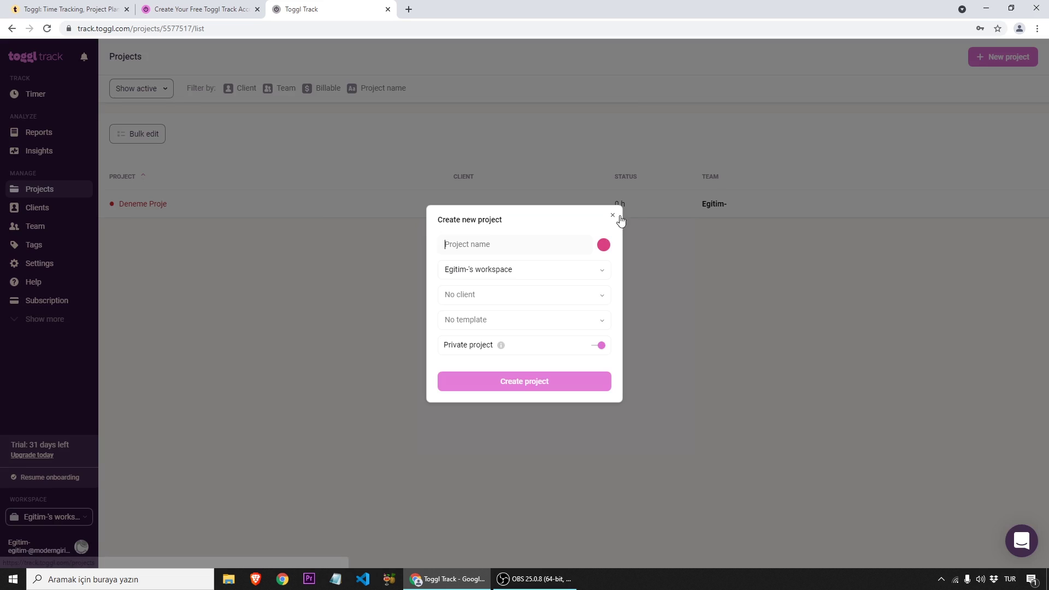
text(OKUL)
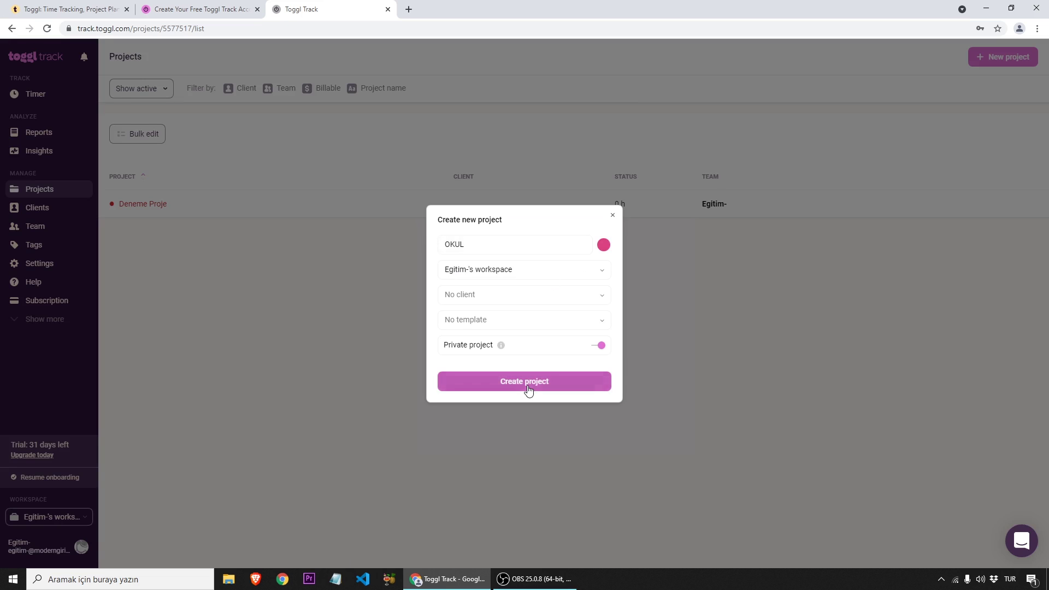
click(525, 386)
click(123, 205)
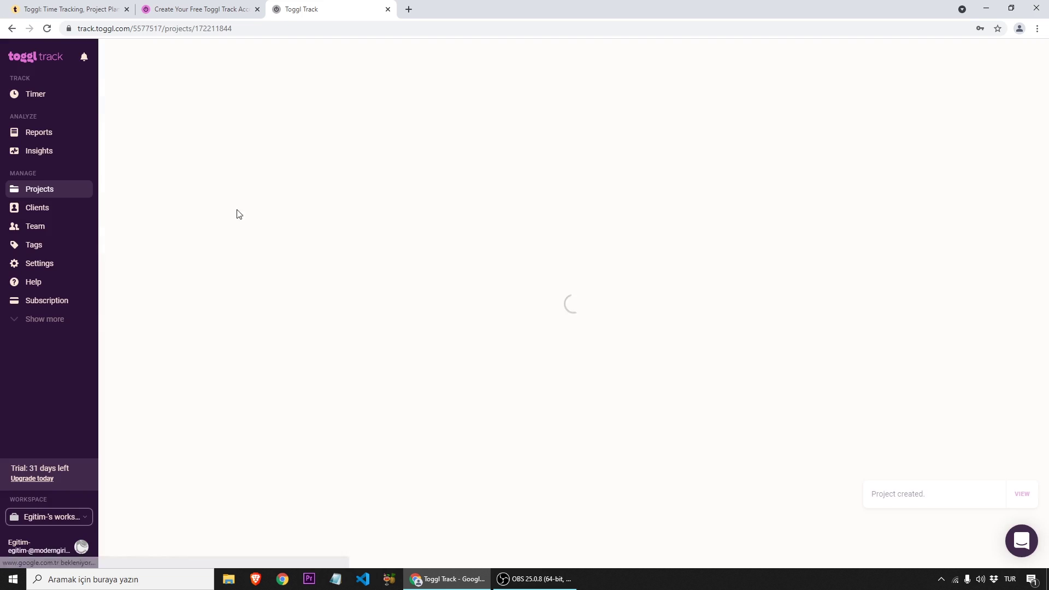
click(39, 189)
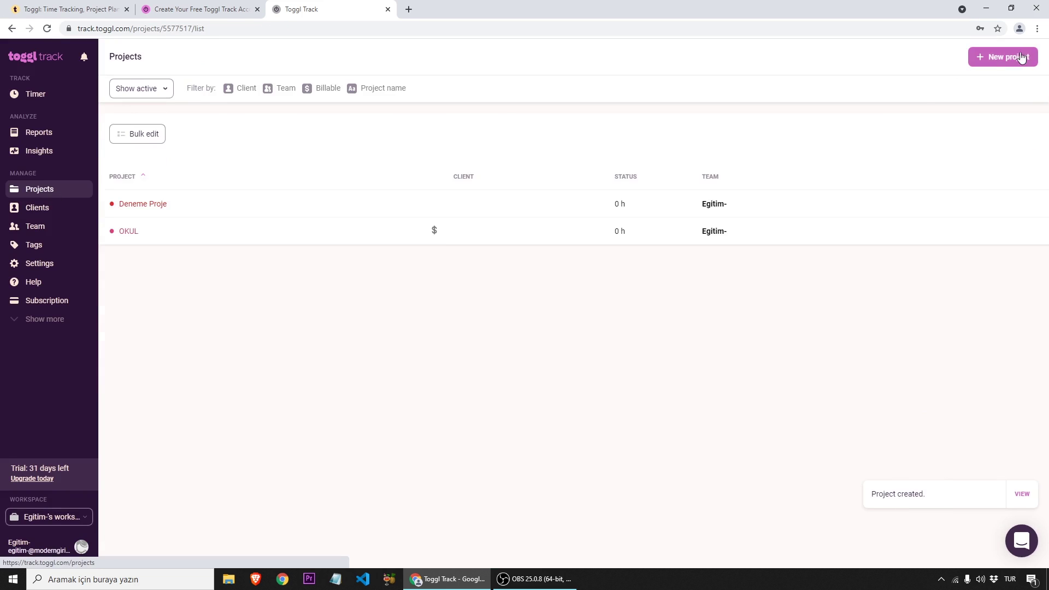
Step: Add another private project named "SPOR" to the workspace
click(1006, 57)
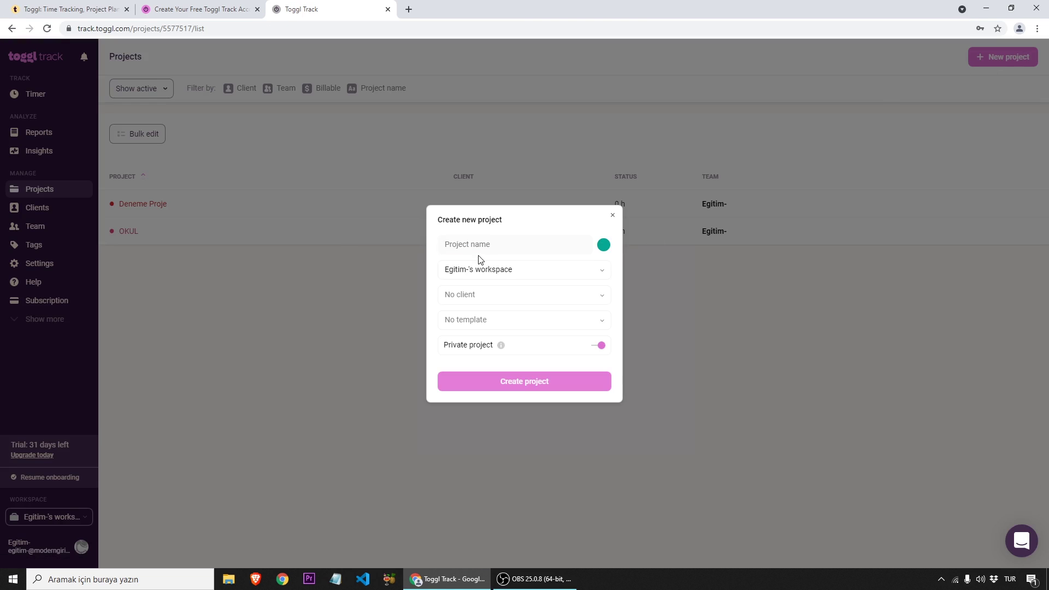
text(S)
key(BackSpace)
text(SPOR)
click(486, 385)
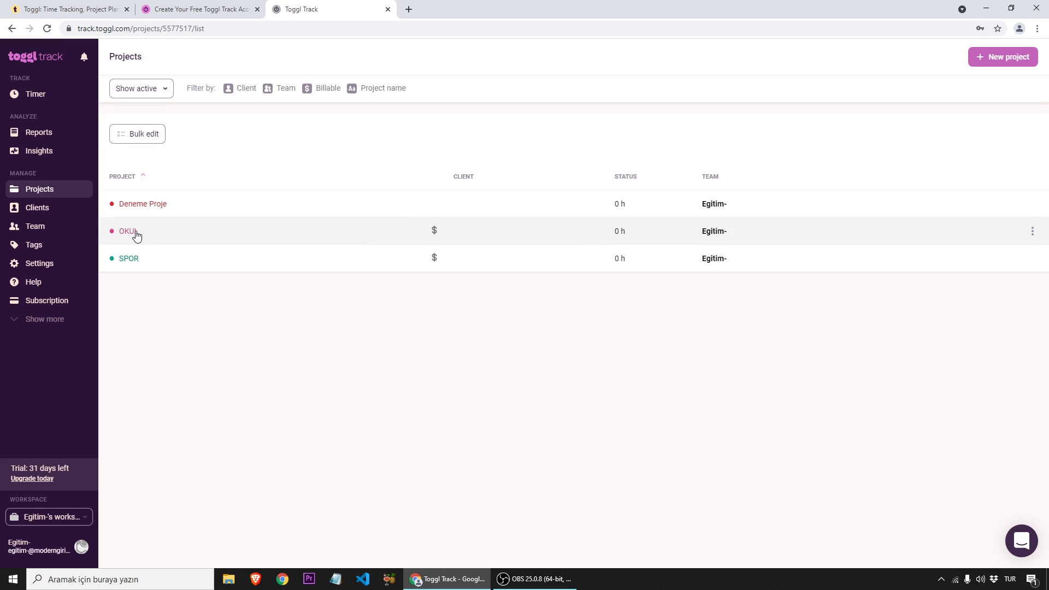
Step: Create a new tag named "Matematik" in the workspace's tags
click(59, 255)
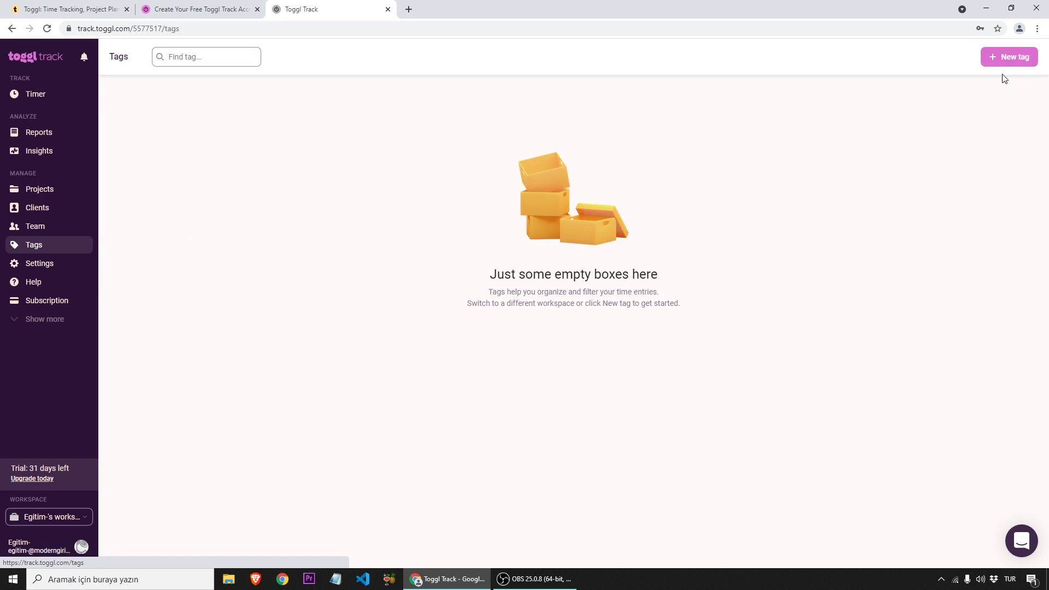
click(1009, 57)
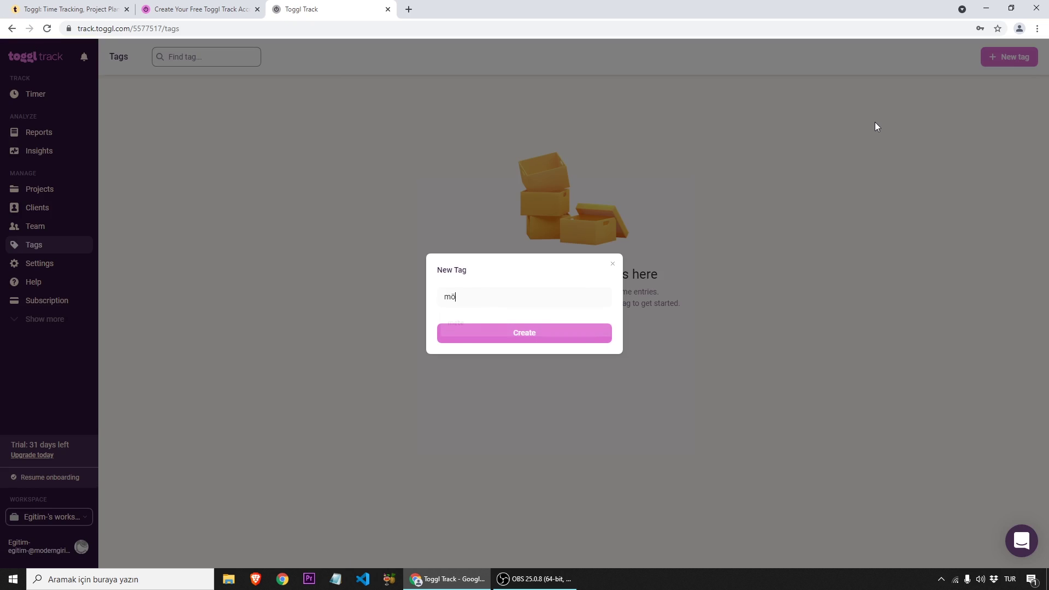
text(mAT)
key(BackSpace)
key(BackSpace)
key(BackSpace)
text(Matematik)
key(Return)
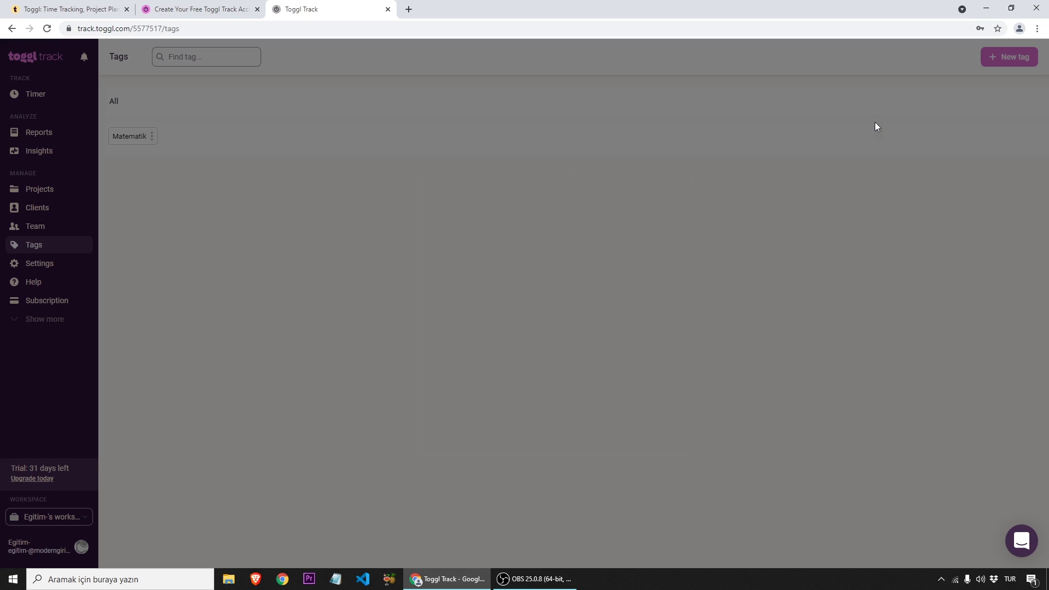
Step: Create a second tag for physics and correct its spelling to "Fizik"
click(995, 60)
text(Fizk)
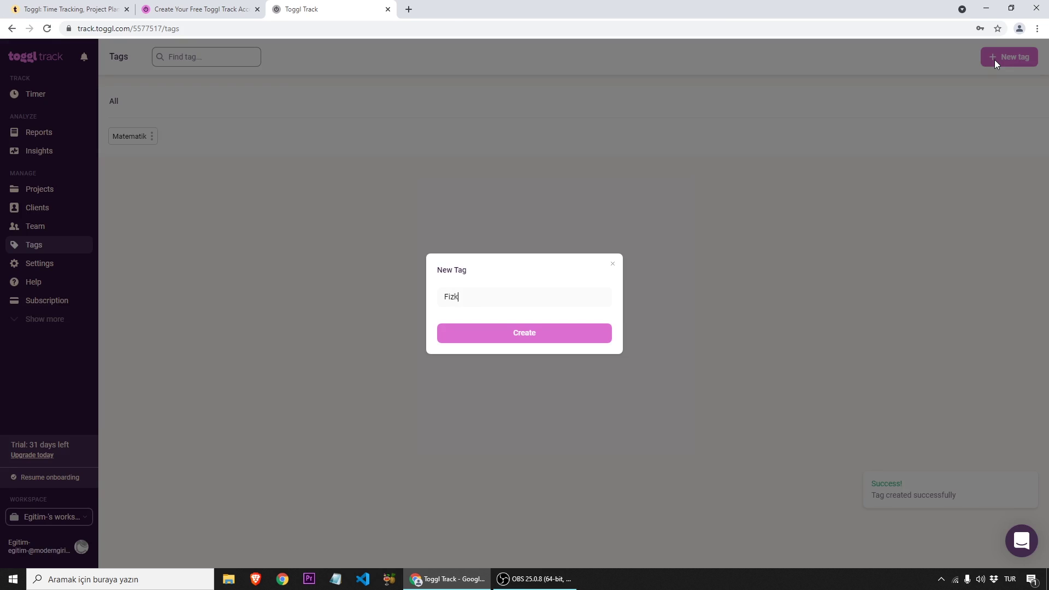
key(Return)
click(130, 136)
click(147, 162)
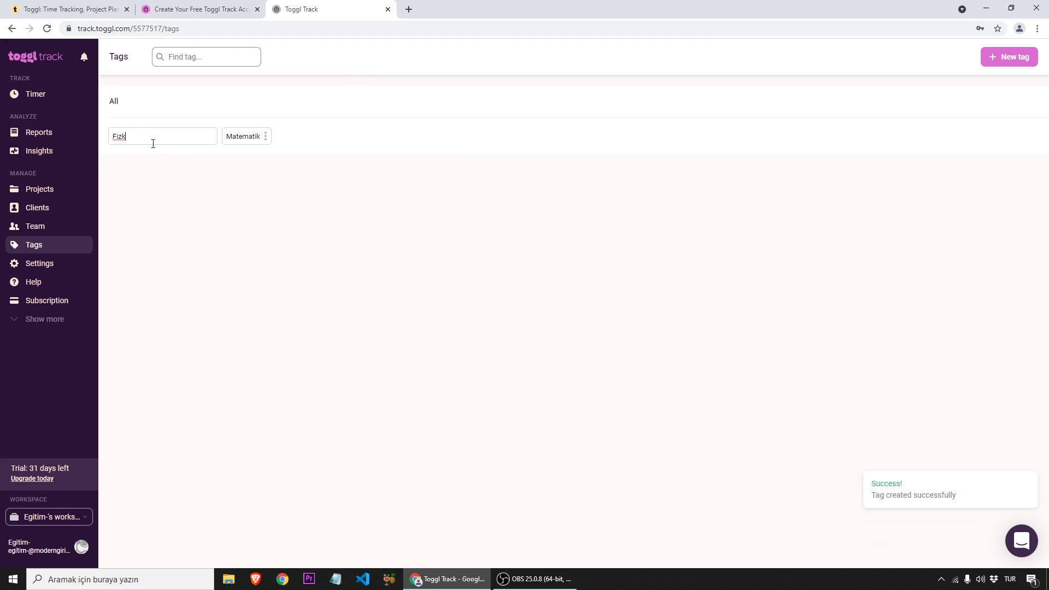
key(Return)
Step: Create two more tags named "Bisiklet" and "Basketbol"
click(997, 64)
text(Bisiklet)
key(Return)
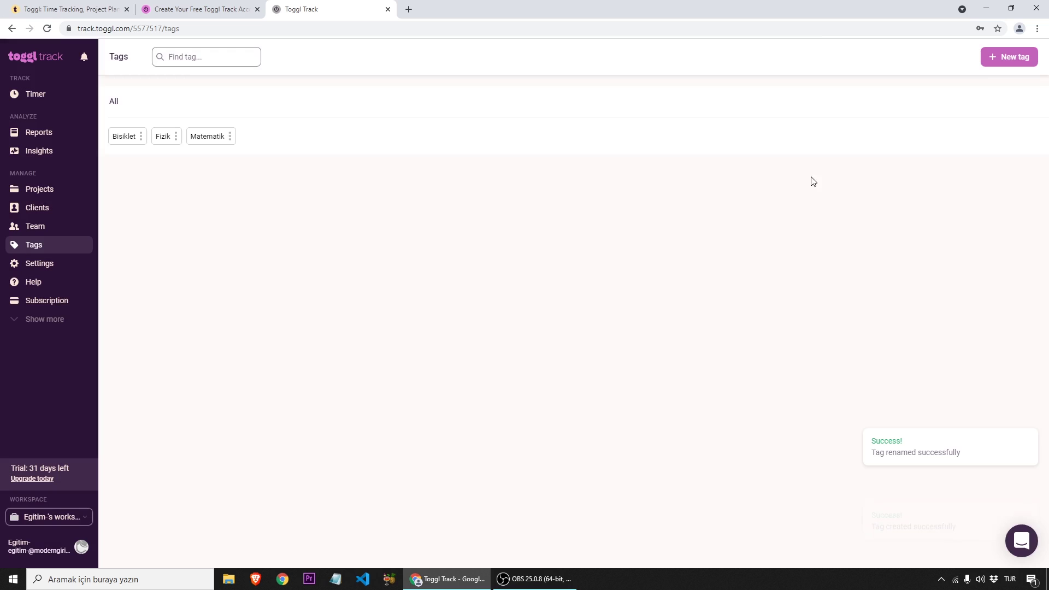
click(1023, 61)
text(Basketbol)
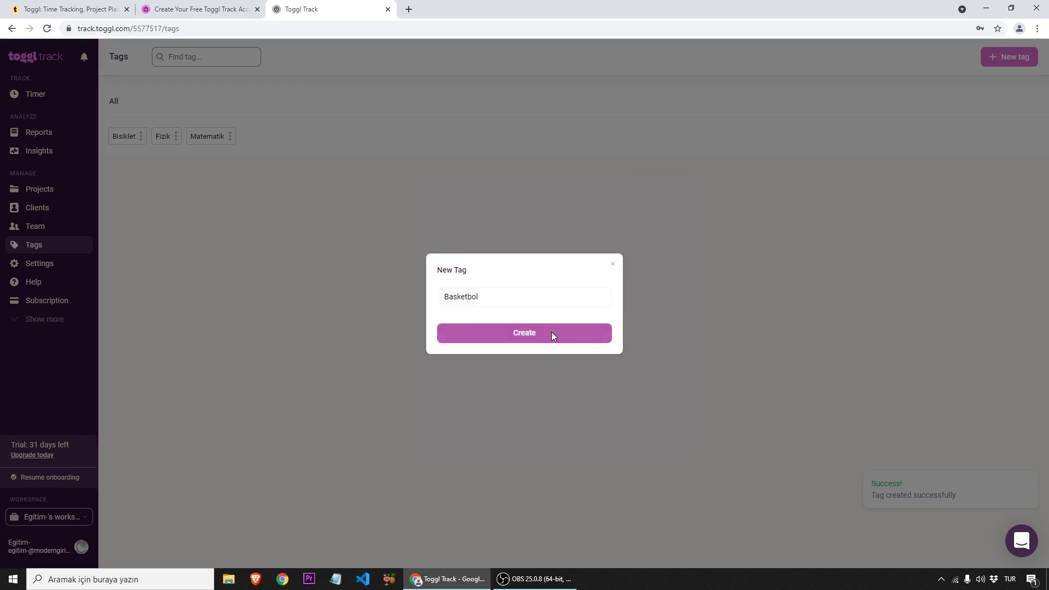
click(552, 333)
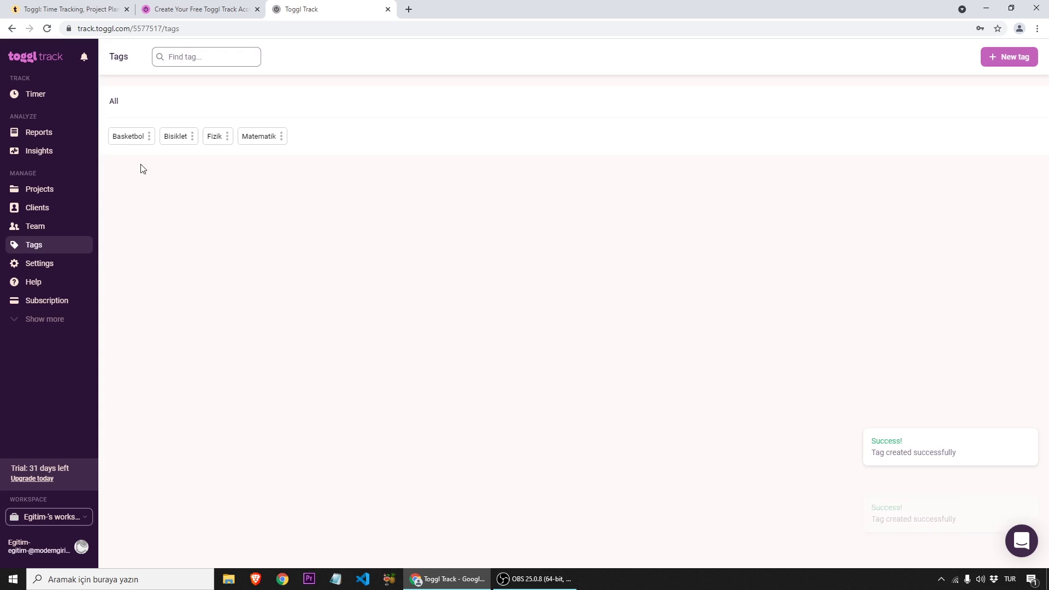
Step: Return to the timer page and skip the Manual Mode and Calendar view onboarding tips
click(34, 98)
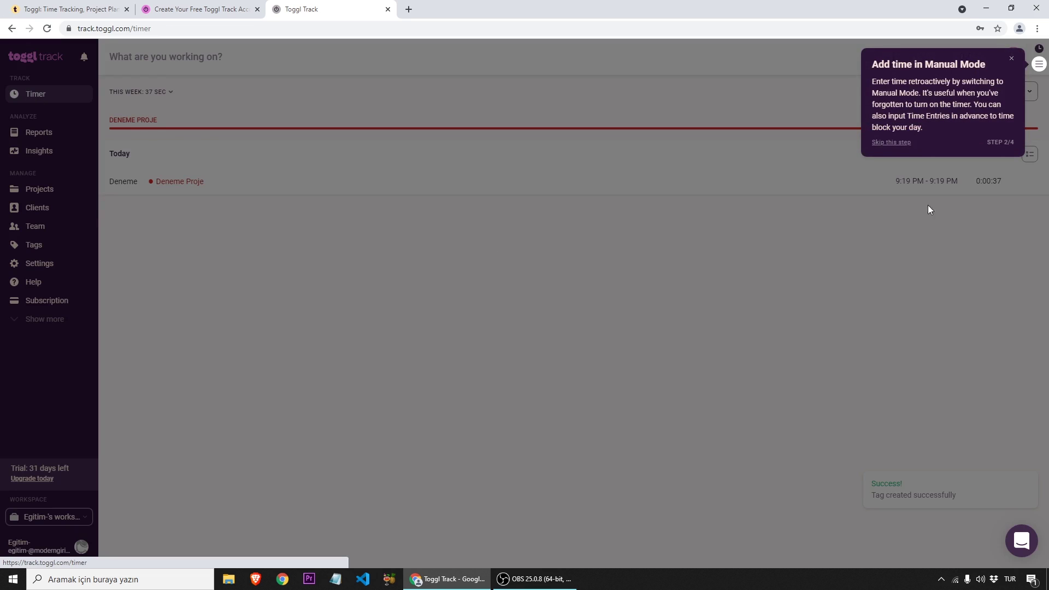
click(909, 142)
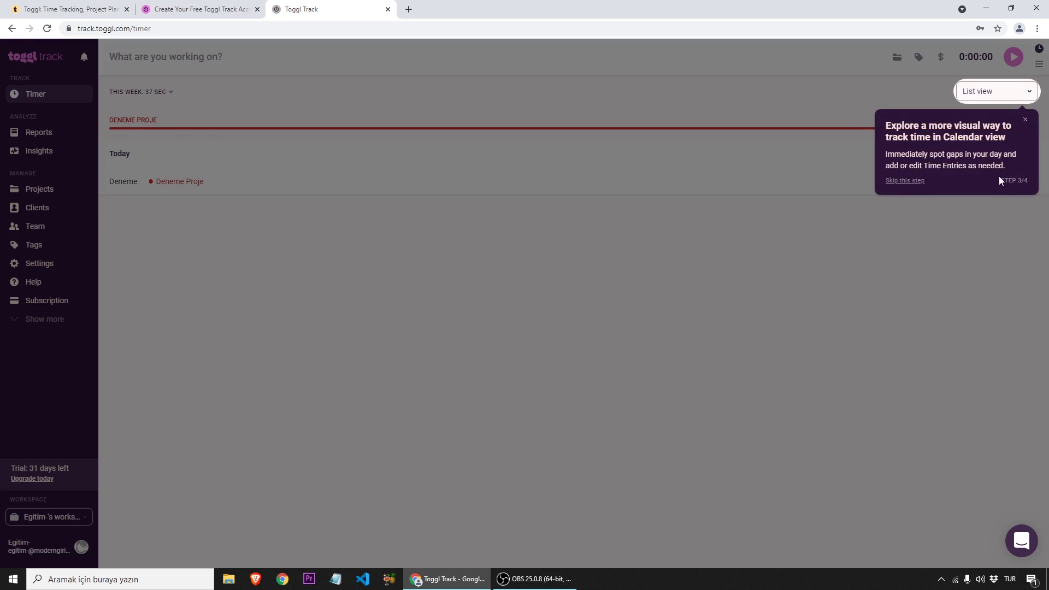
click(903, 181)
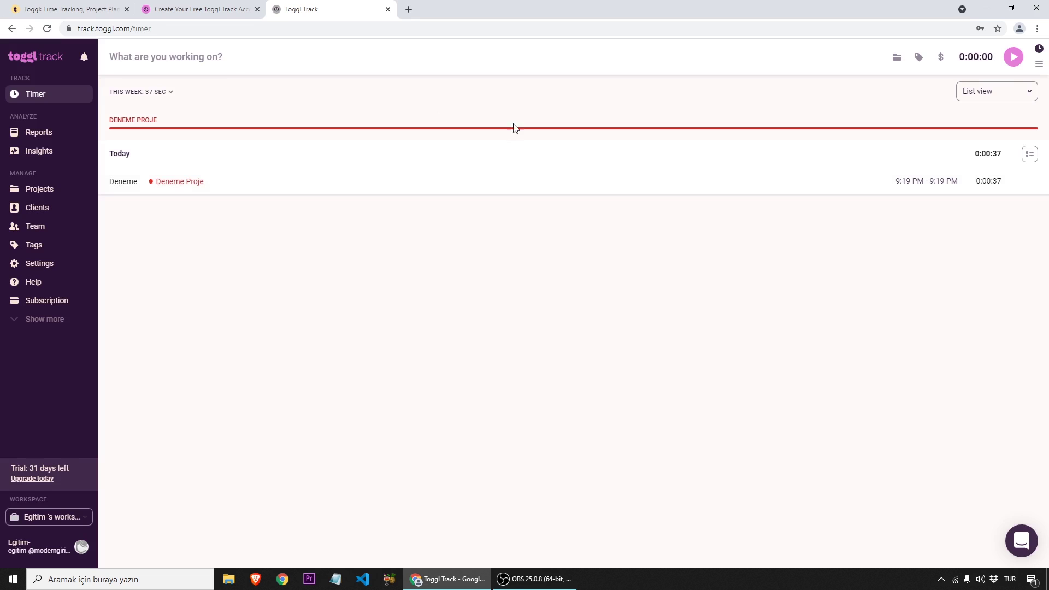
Step: Describe the new time entry as "Fonksiyonlar çalışma"
click(235, 70)
text(Mate)
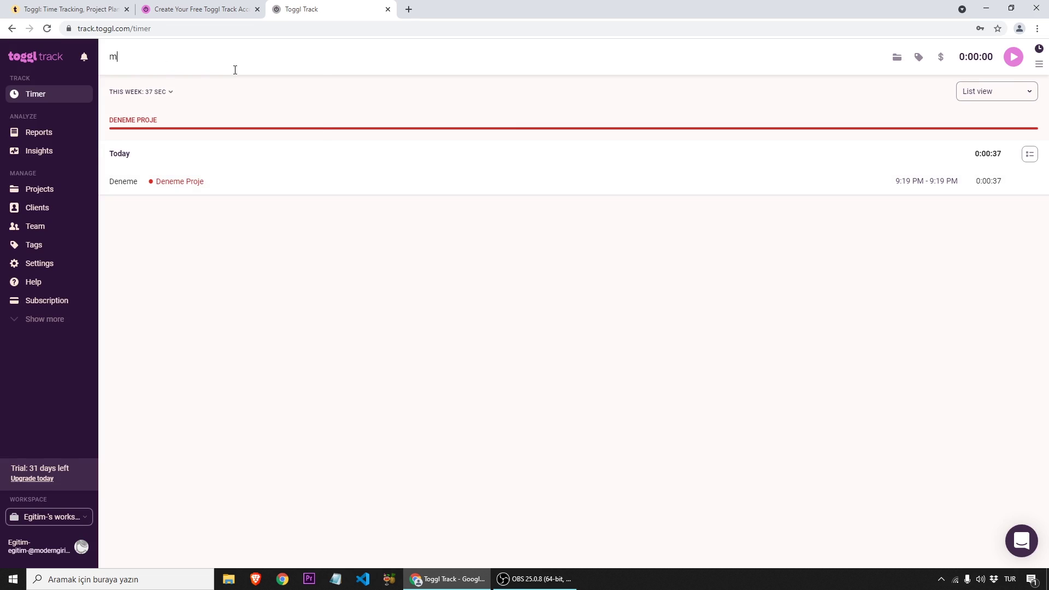
key(BackSpace)
key(BackSpace)
key(BackSpace)
key(BackSpace)
text(Fon)
key(BackSpace)
key(BackSpace)
text(onksiyonlar çalışma)
Step: Assign the OKUL project and the Matematik tag to the Fonksiyonlar çalışma entry
click(897, 57)
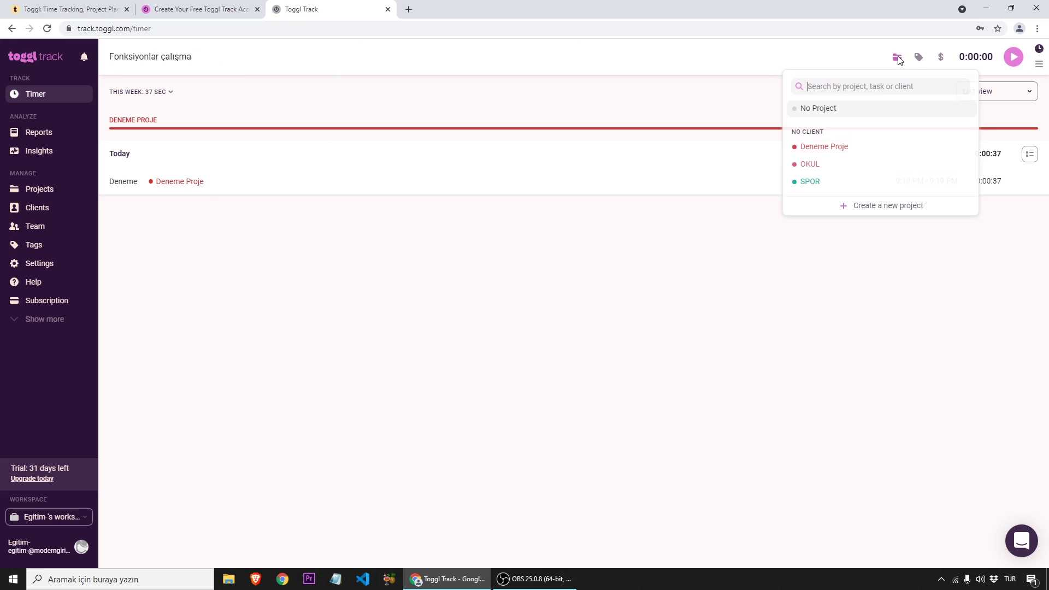
click(821, 166)
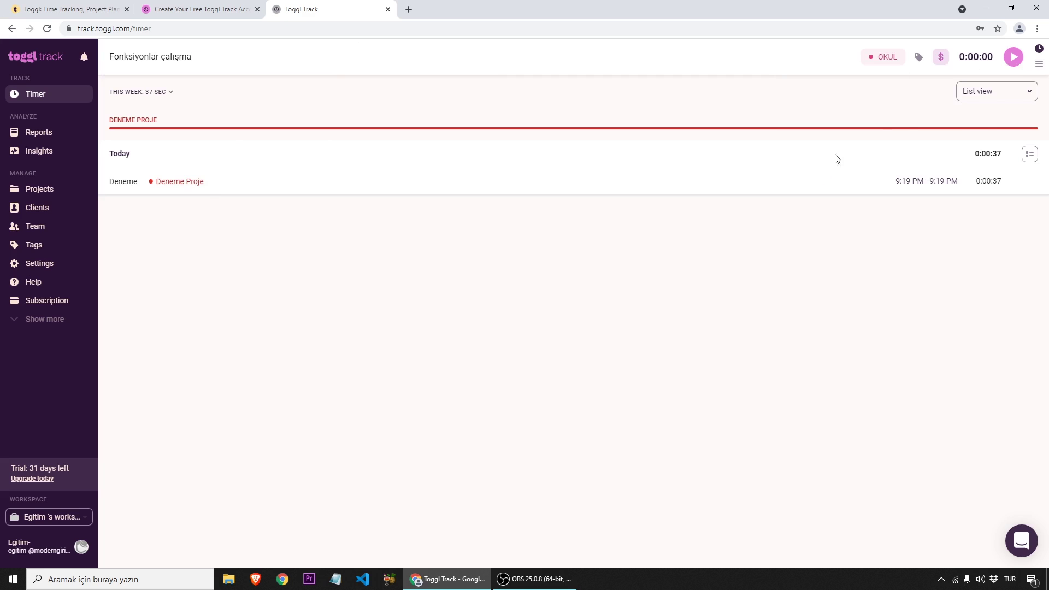
click(919, 58)
click(874, 161)
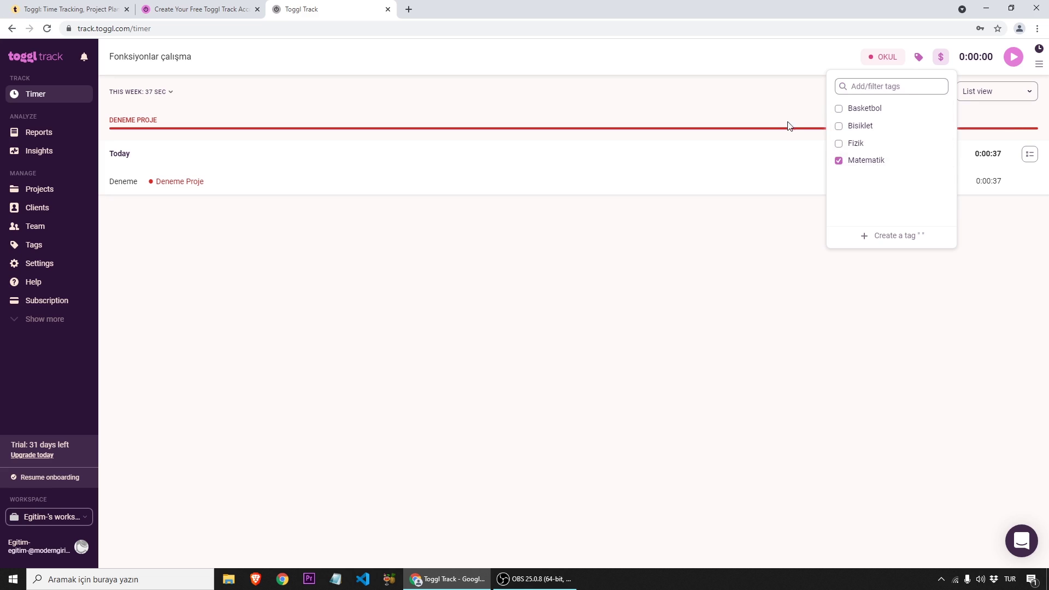
click(748, 111)
Step: Run the timer for the Fonksiyonlar çalışma entry for a few seconds and stop it to log the time
click(1004, 59)
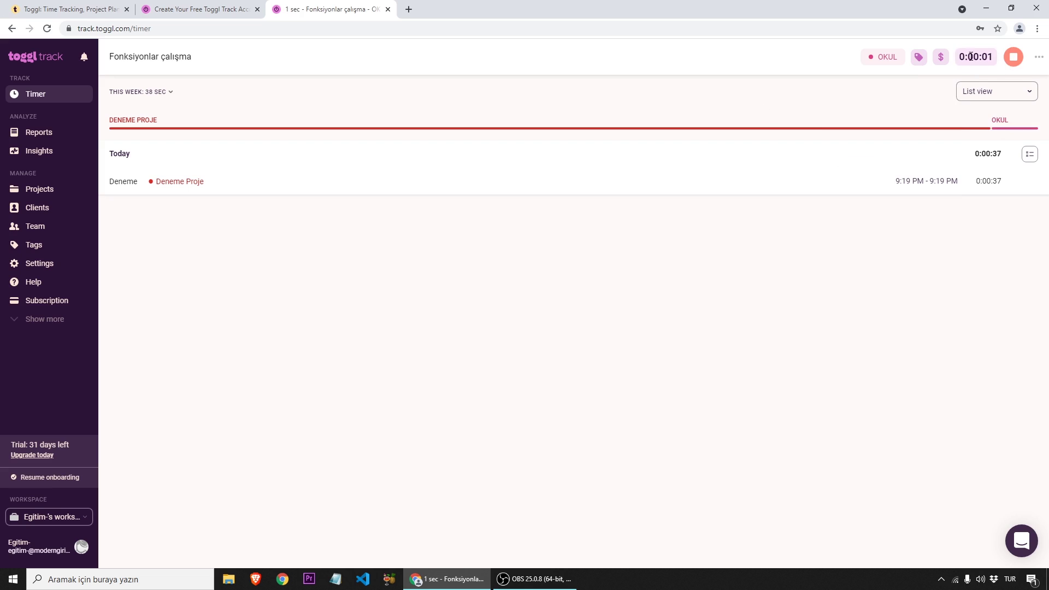
click(1013, 59)
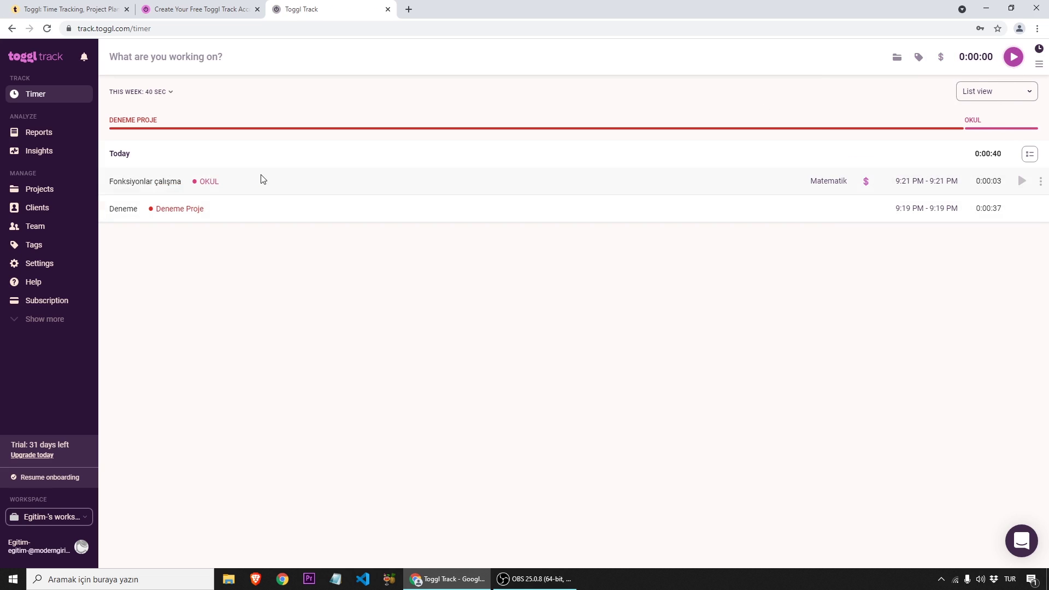
Step: Open the summary report and filter it by the Matematik tag
click(45, 141)
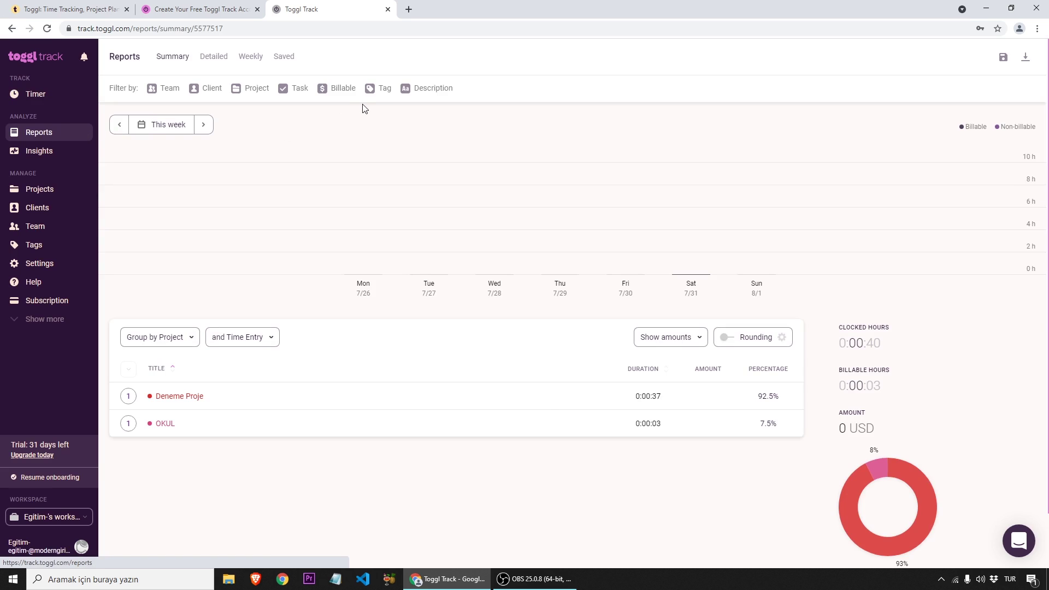
click(383, 89)
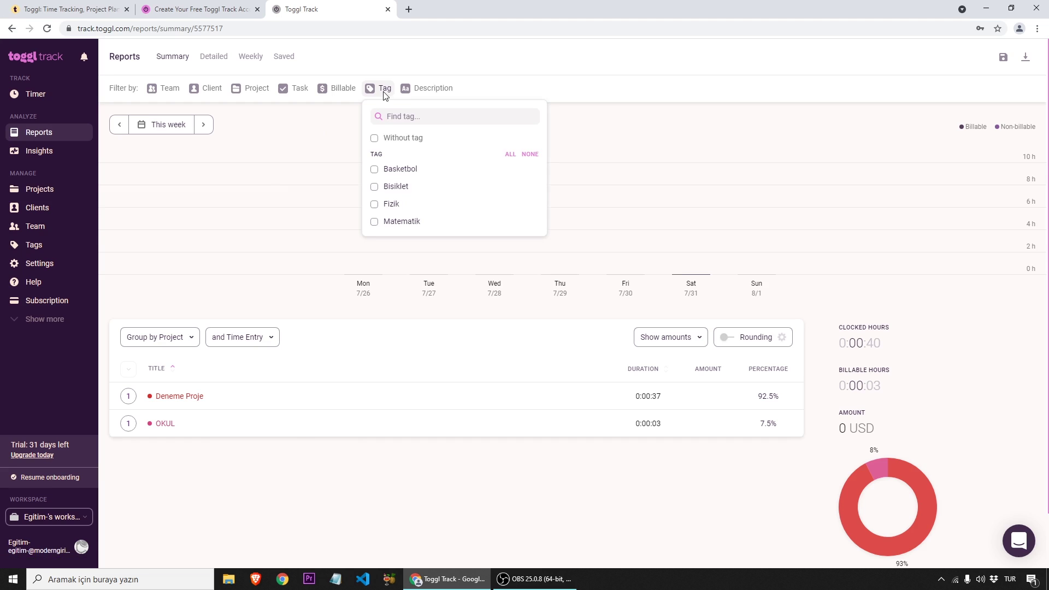
click(386, 224)
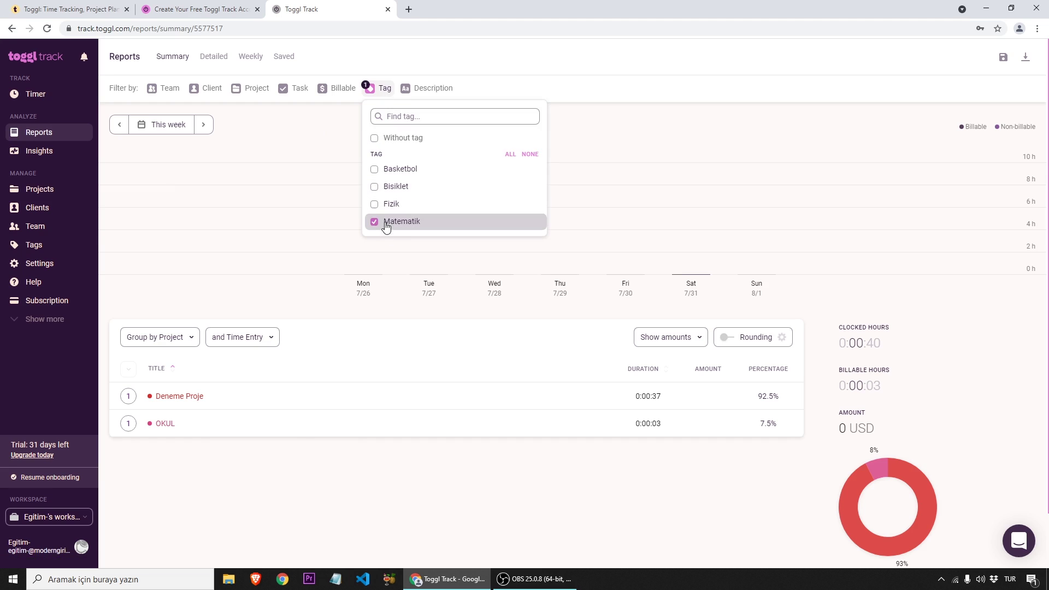
click(336, 265)
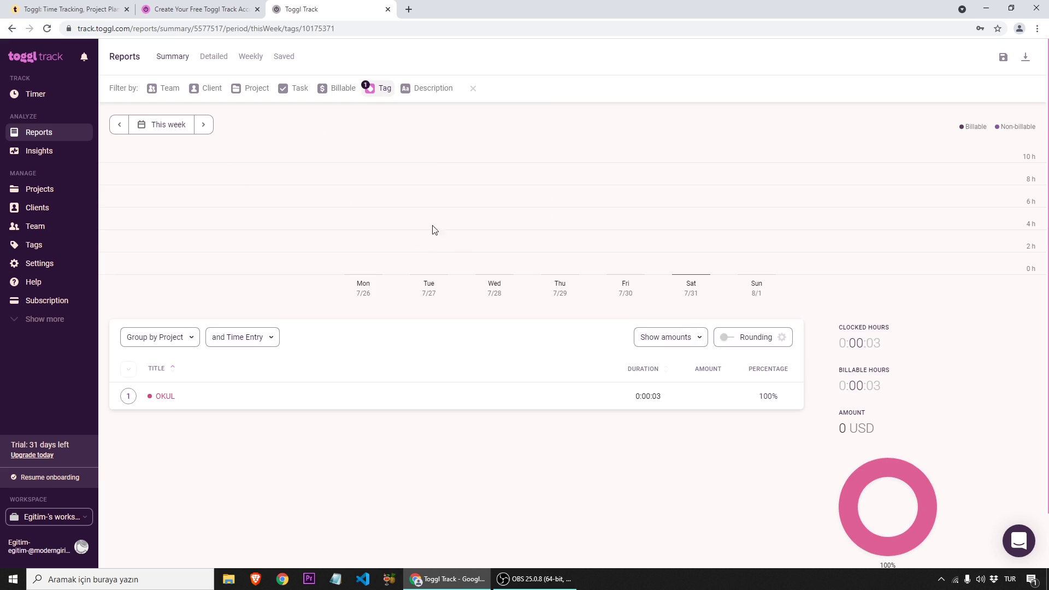
Step: Switch the report's tag filter from Matematik to Basketbol
click(383, 88)
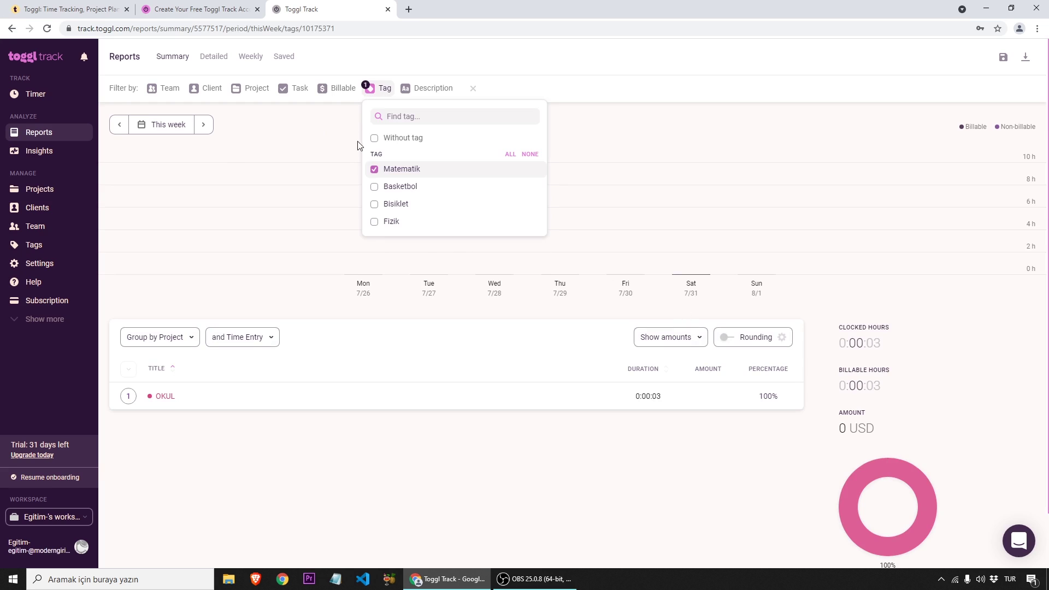
click(375, 170)
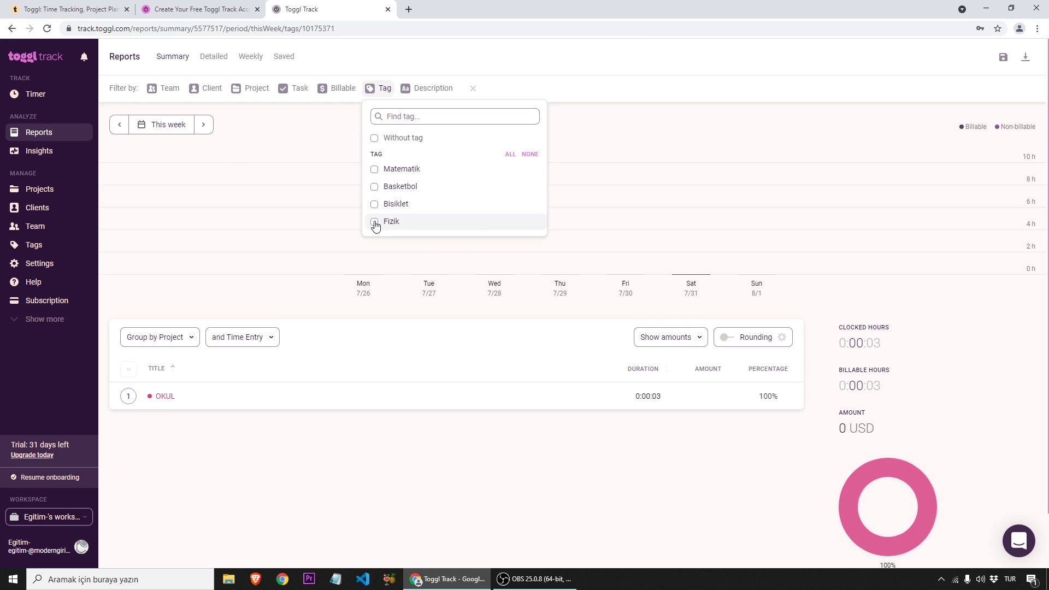
click(375, 187)
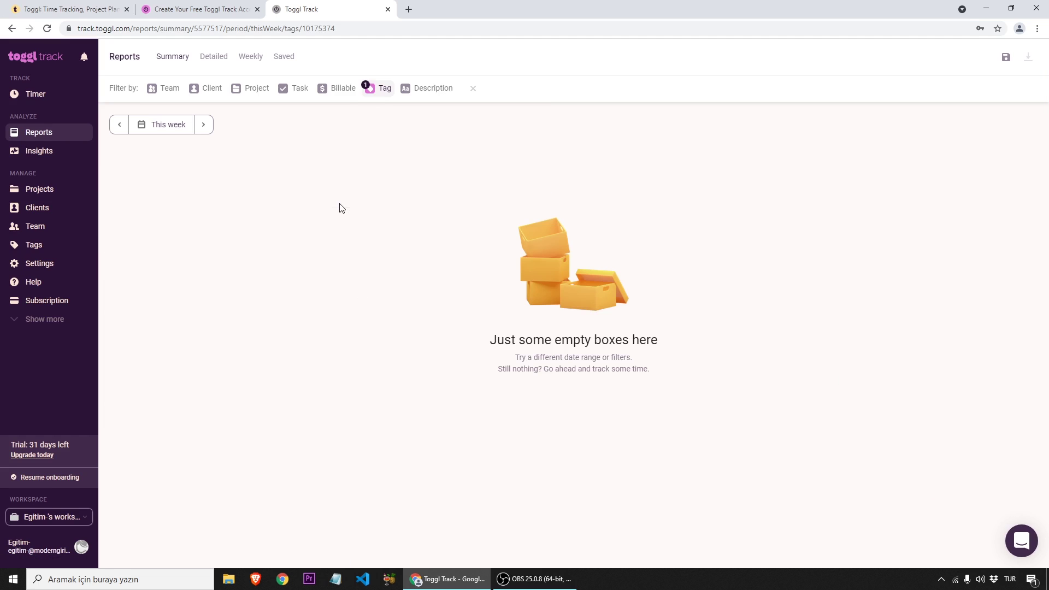
Step: Clear the Basketbol tag filter from the summary report
click(380, 92)
click(375, 169)
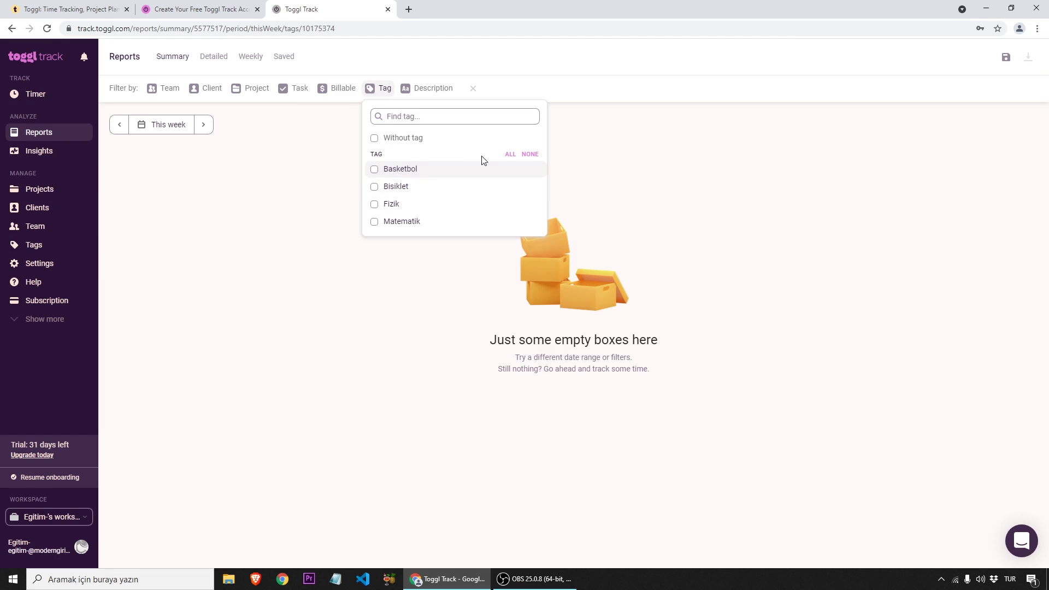
click(244, 170)
Step: Filter the summary report by the OKUL project
click(252, 91)
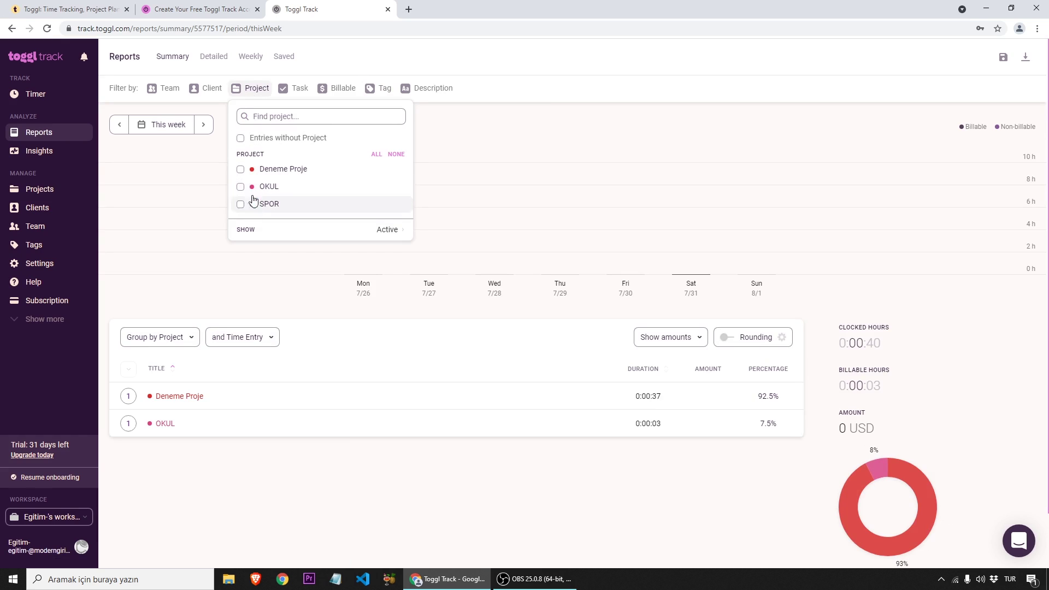
click(241, 189)
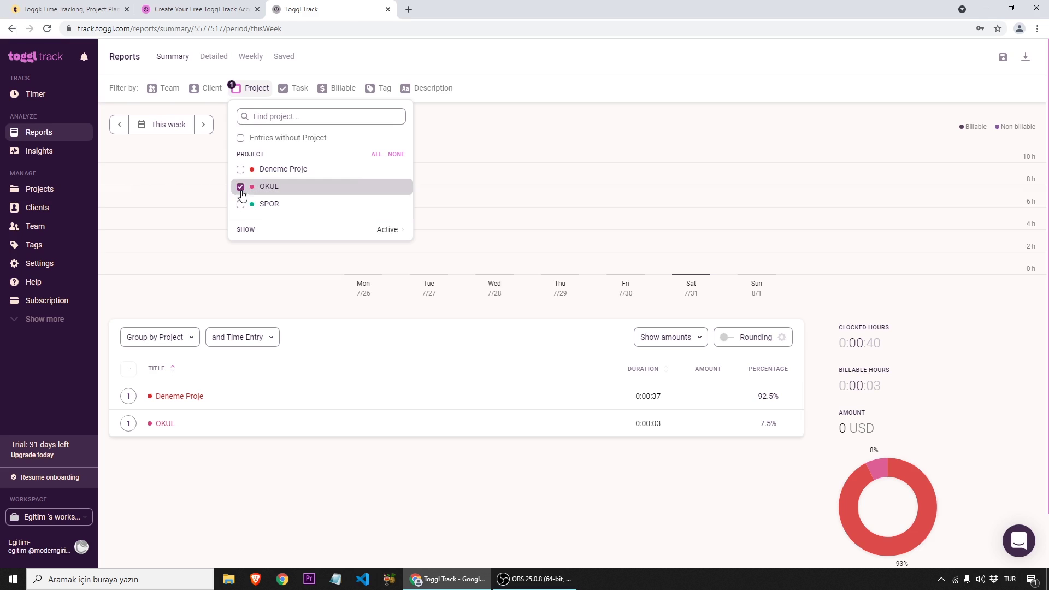
click(203, 217)
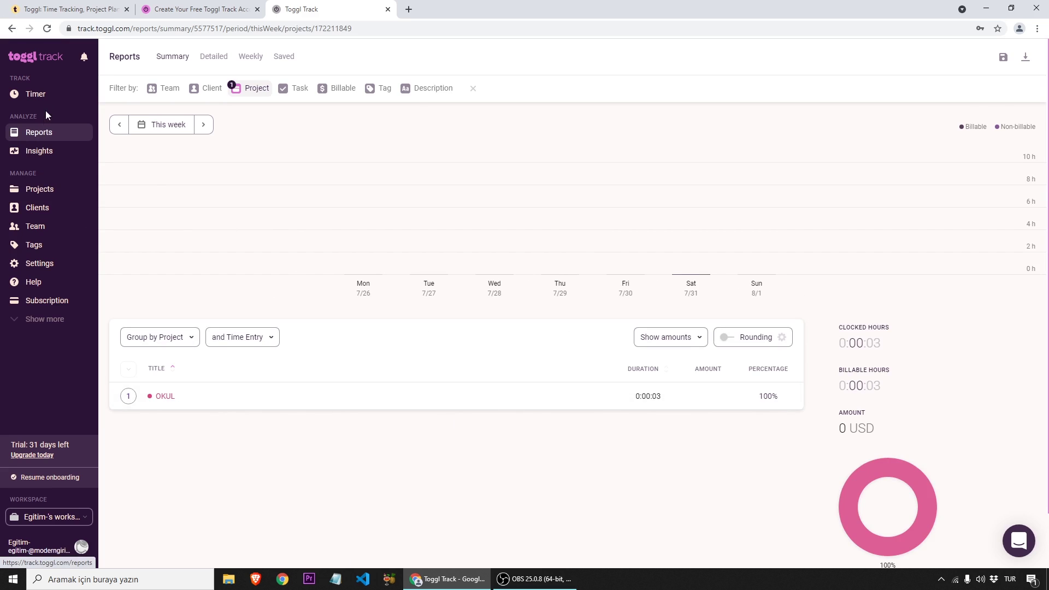
Step: Create a new private project named "Youtube İçerik Üretme" without a client or template
click(43, 96)
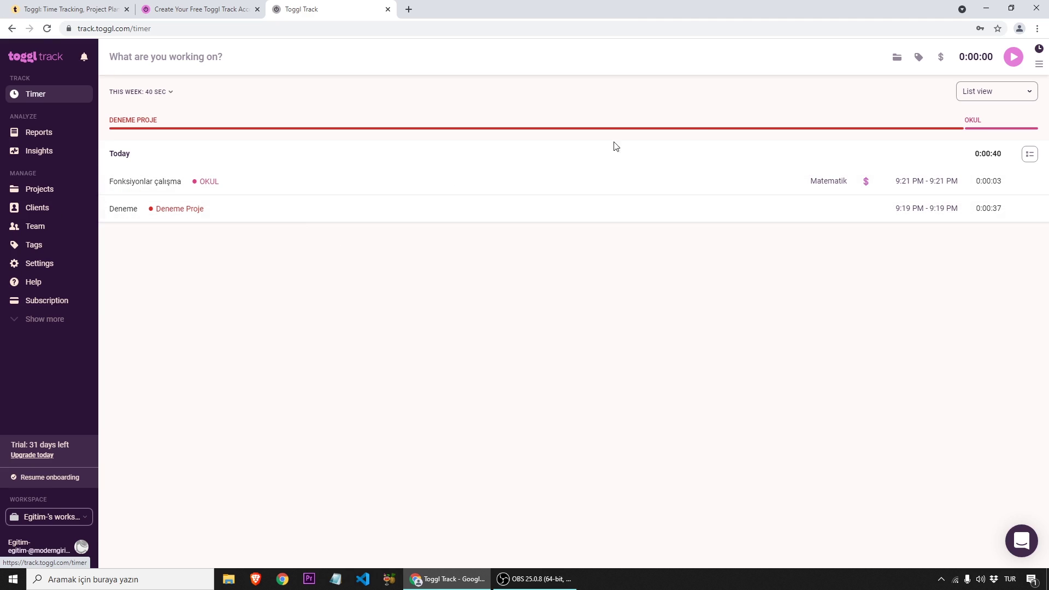
click(39, 189)
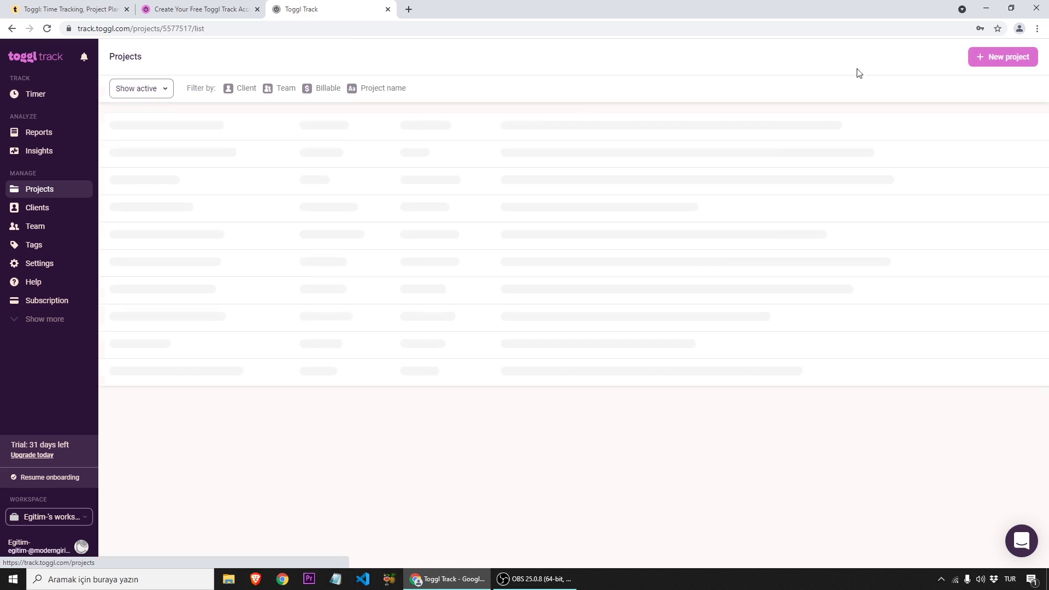
click(987, 61)
text(Youtube İçerik Üretme)
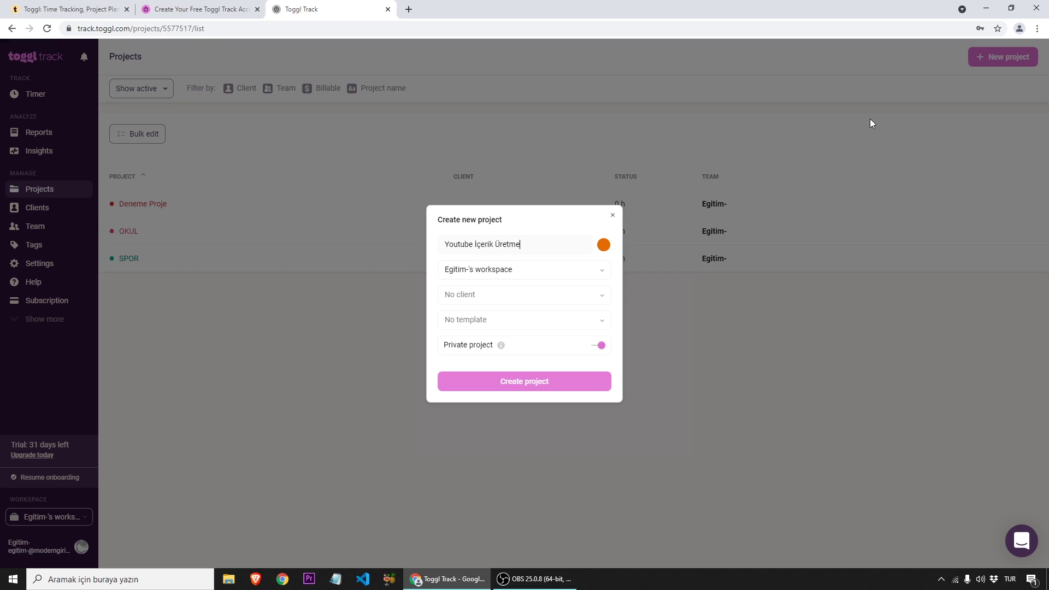
click(534, 386)
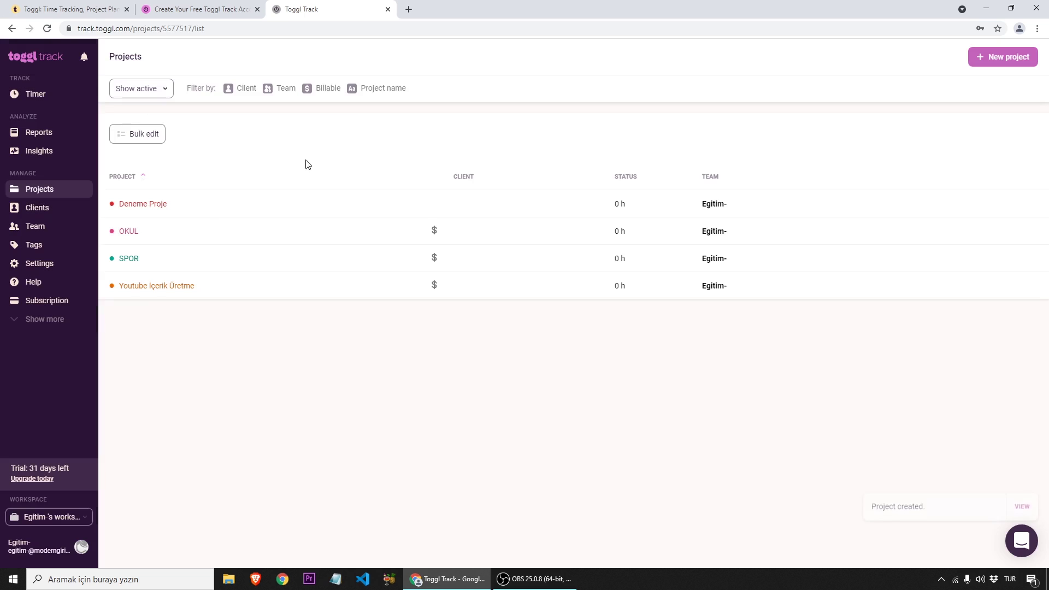
Step: Return to the timer page and describe the new time entry as "Video ismi"
click(58, 98)
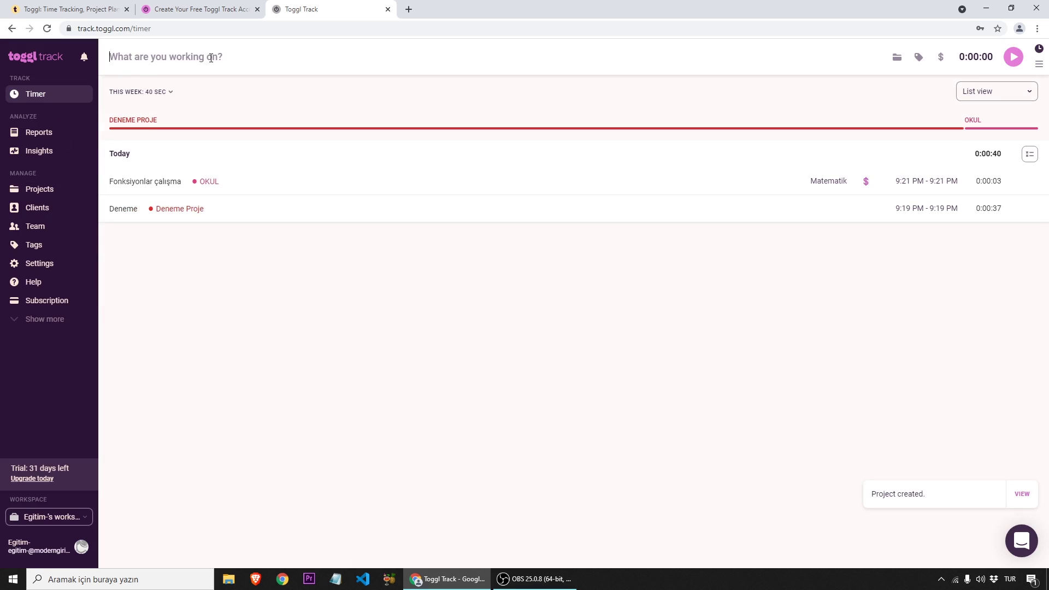
text(Video)
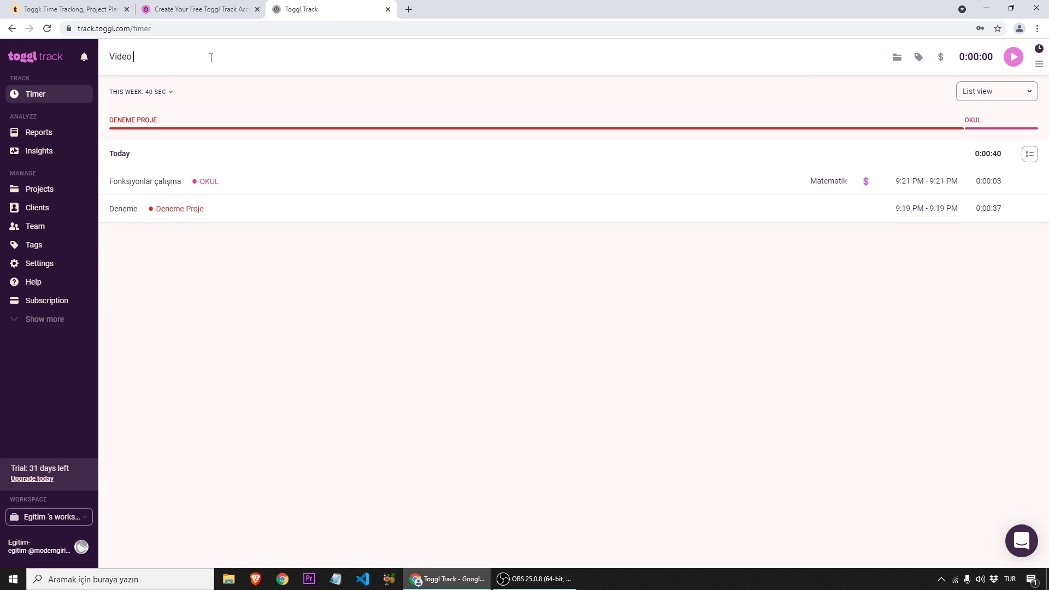
text( ismi)
key(ctrl+a)
click(538, 99)
Step: Assign the Youtube İçerik Üretme project to the Video ismi entry
click(896, 57)
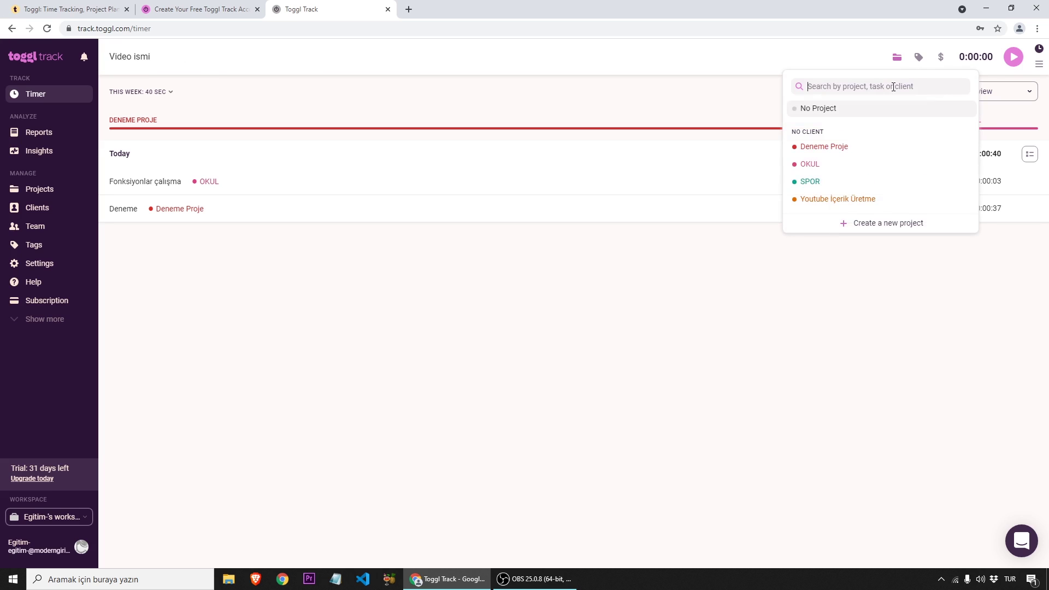
click(854, 198)
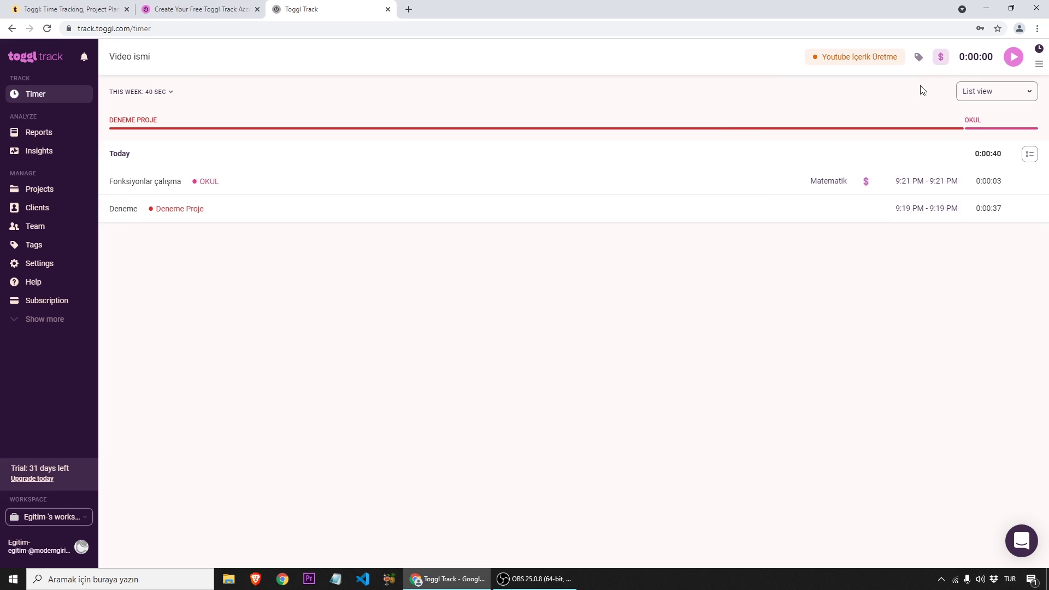
click(919, 56)
Step: Run the timer for the Video ismi entry briefly and stop it to log the time
click(1014, 57)
click(1015, 58)
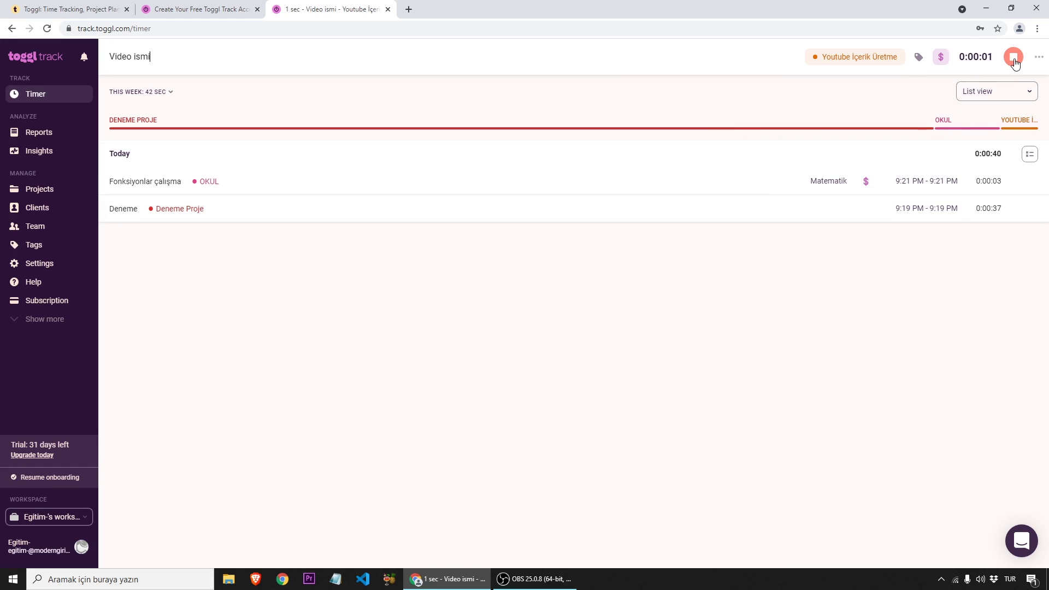
click(1014, 59)
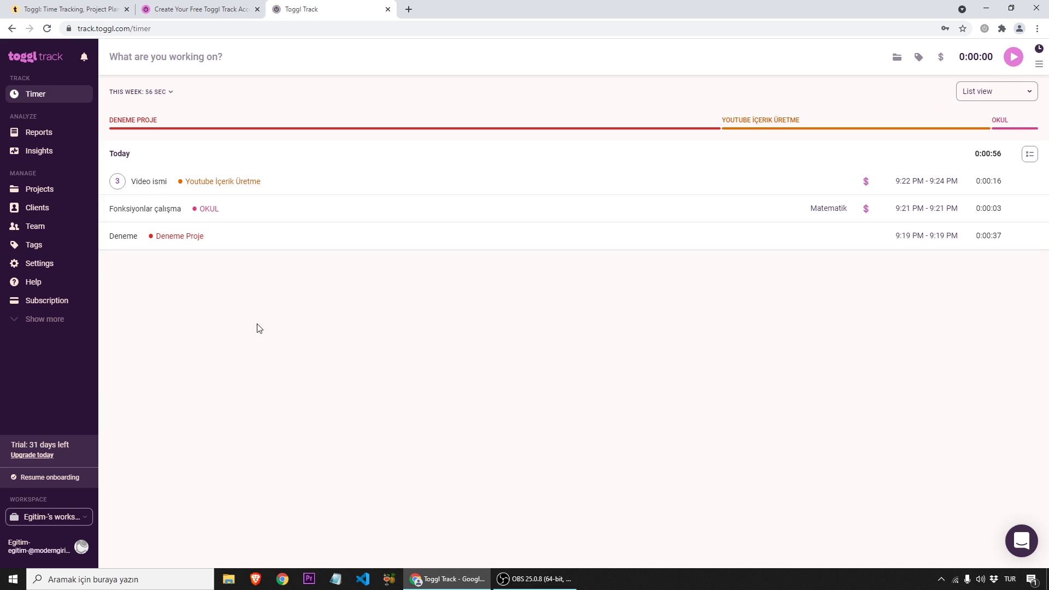
Step: Create a new private project named "KİTAP OKUMA" with a teal green colour
click(51, 187)
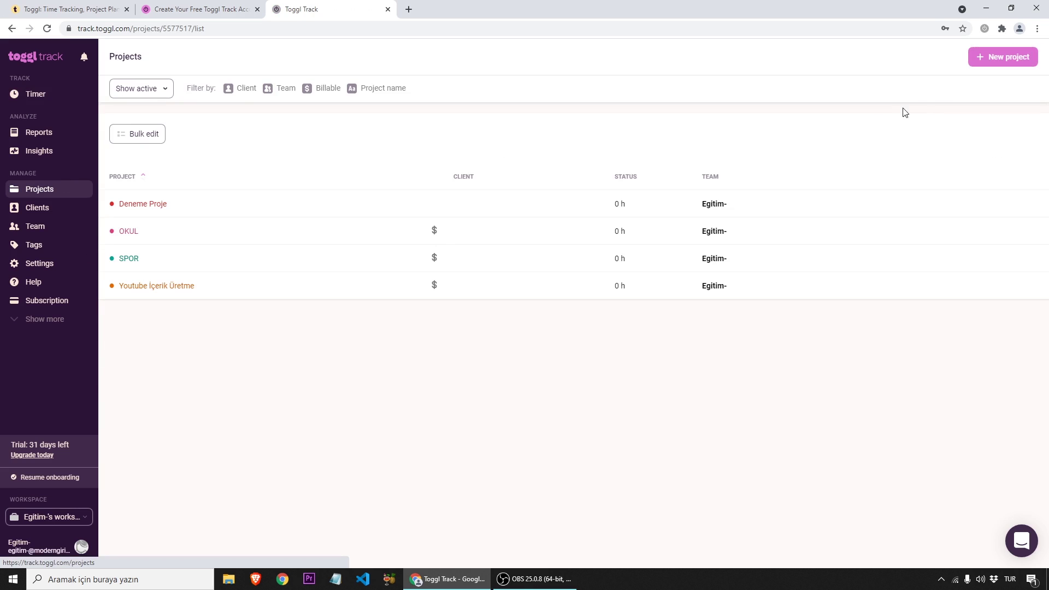
click(1003, 56)
text(KİTAP OKUMA)
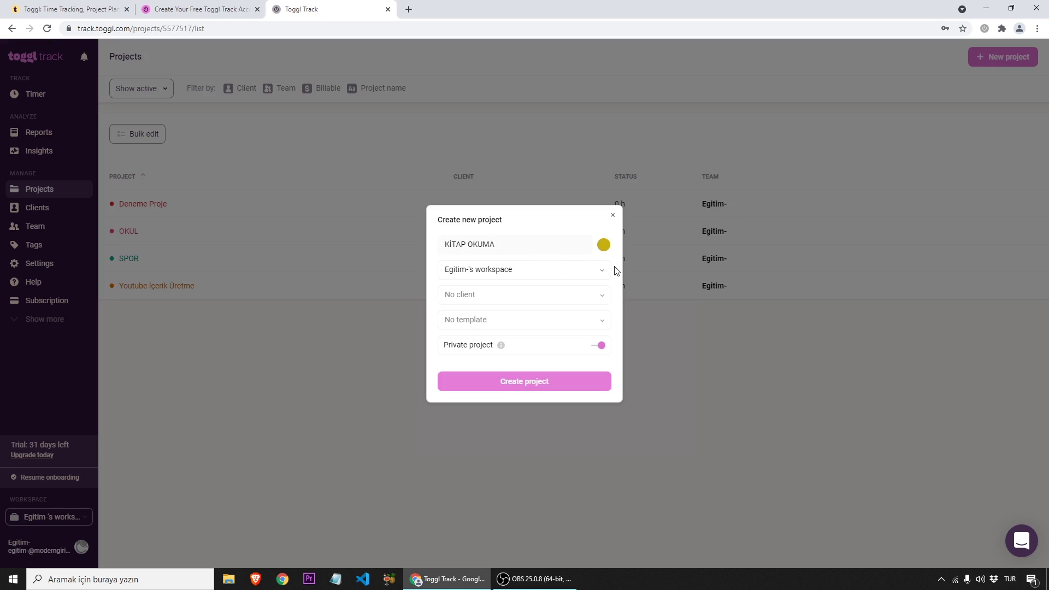
click(603, 246)
drag(506, 321, 583, 325)
click(599, 253)
click(562, 386)
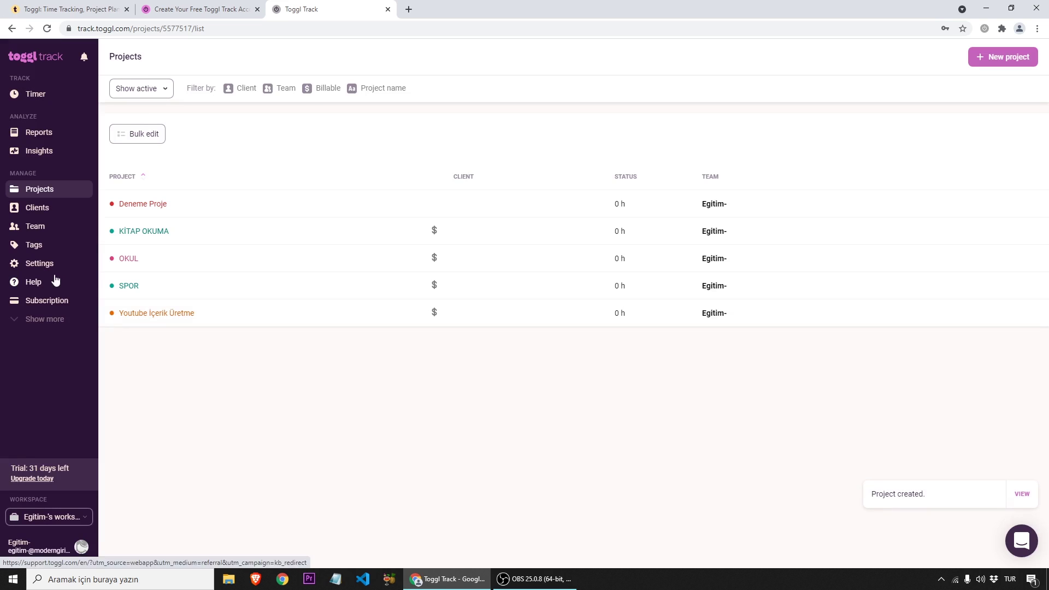
Step: Create a new tag named "TR-K" on the tags page
click(47, 246)
click(1002, 57)
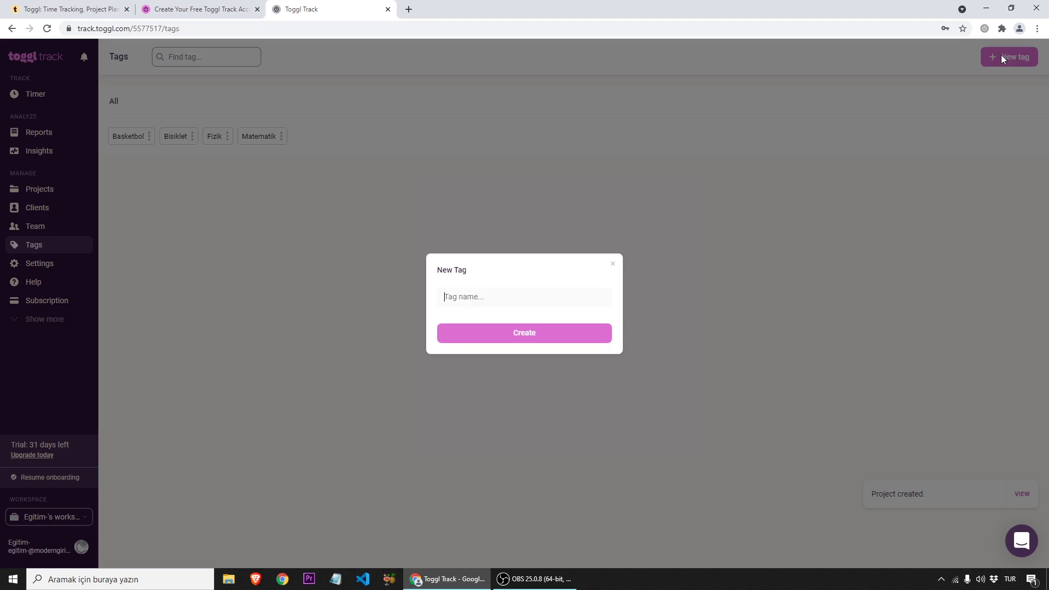
text(T)
key(BackSpace)
text(TR-K)
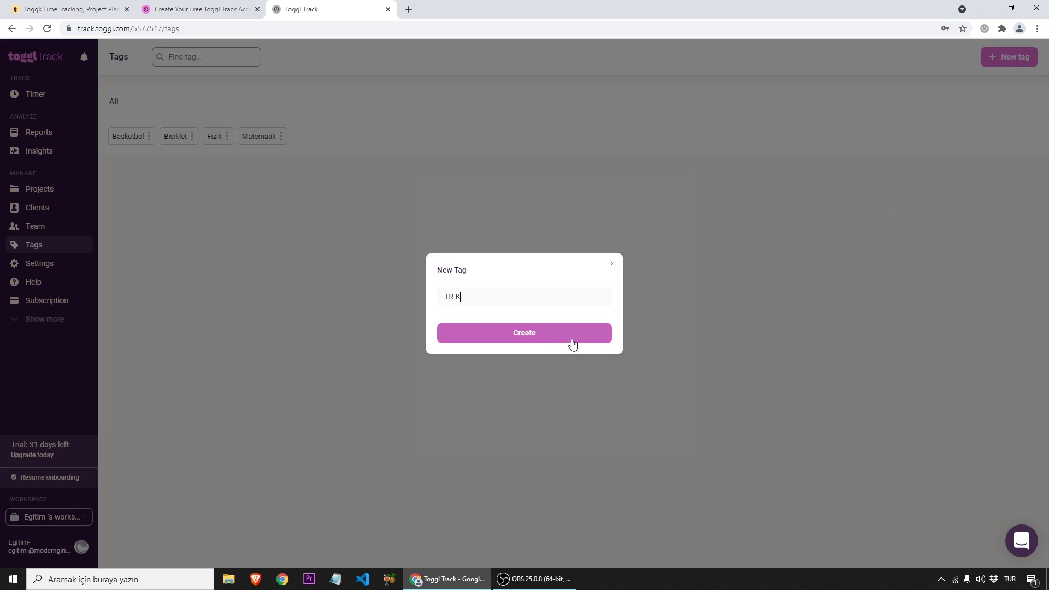
click(570, 340)
Step: Create a second reading tag named "EN-K"
click(1004, 60)
text(EN-)
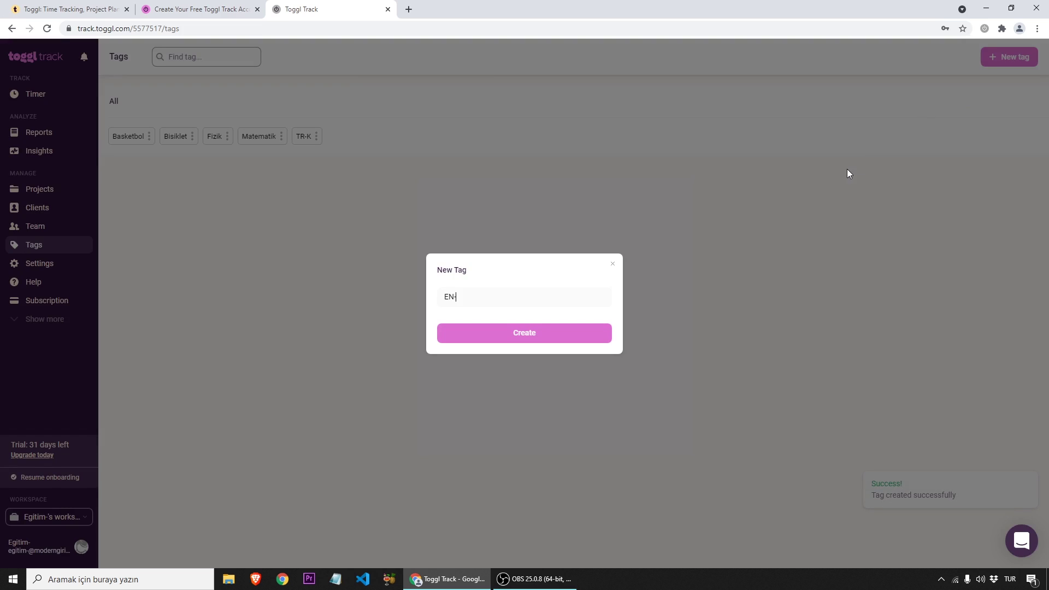
key(Return)
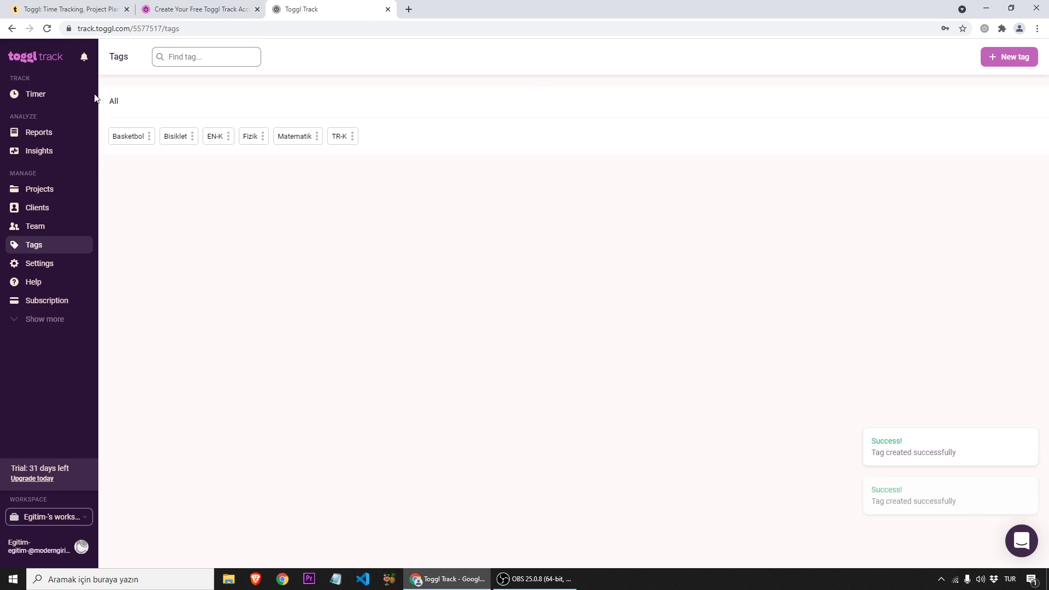
Step: Return to the timer page and describe the new time entry as "Relentless - Tim Grover"
click(53, 97)
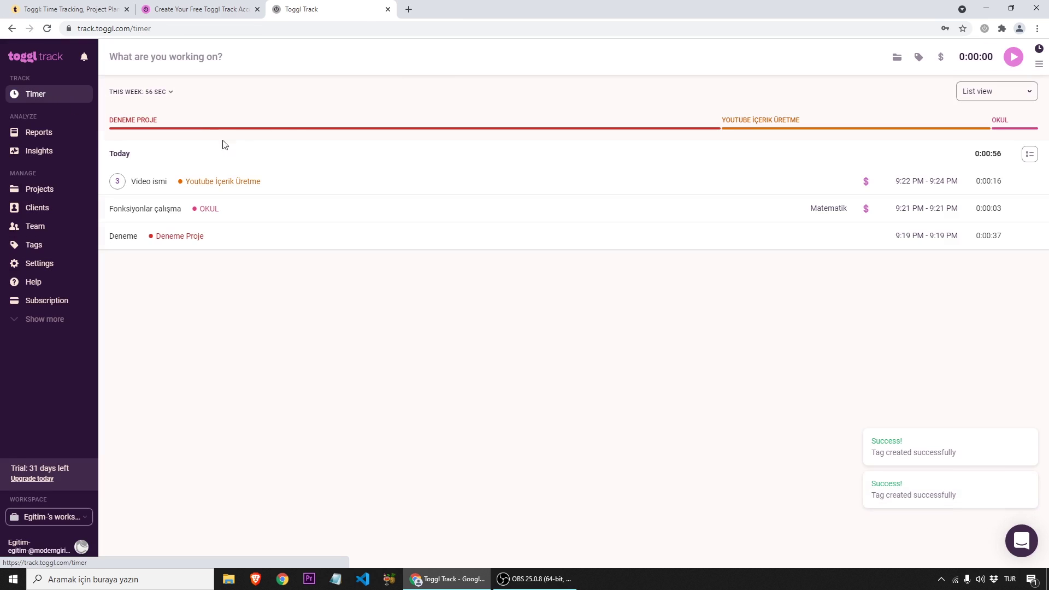
click(249, 54)
text(Relentless - Tim Grover)
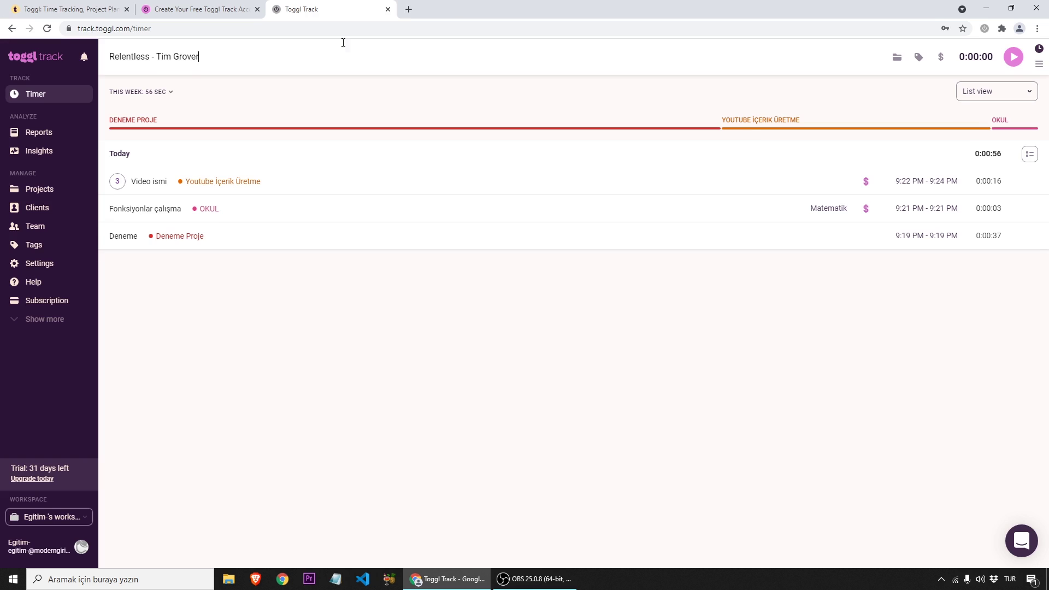
Step: Assign the KİTAP OKUMA project and the EN-K tag to the Relentless - Tim Grover entry
click(897, 57)
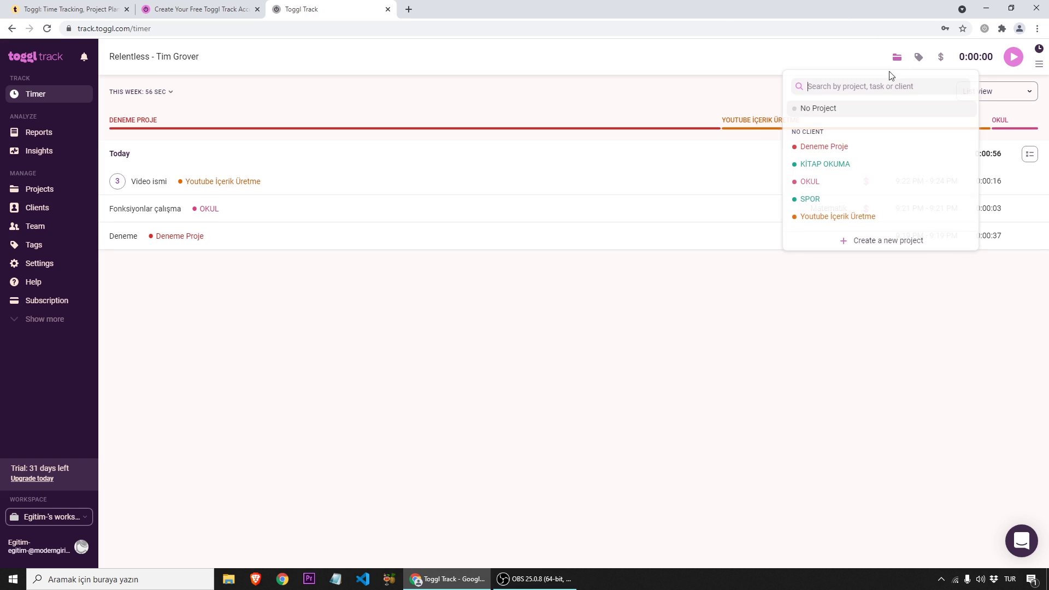
click(836, 178)
click(918, 57)
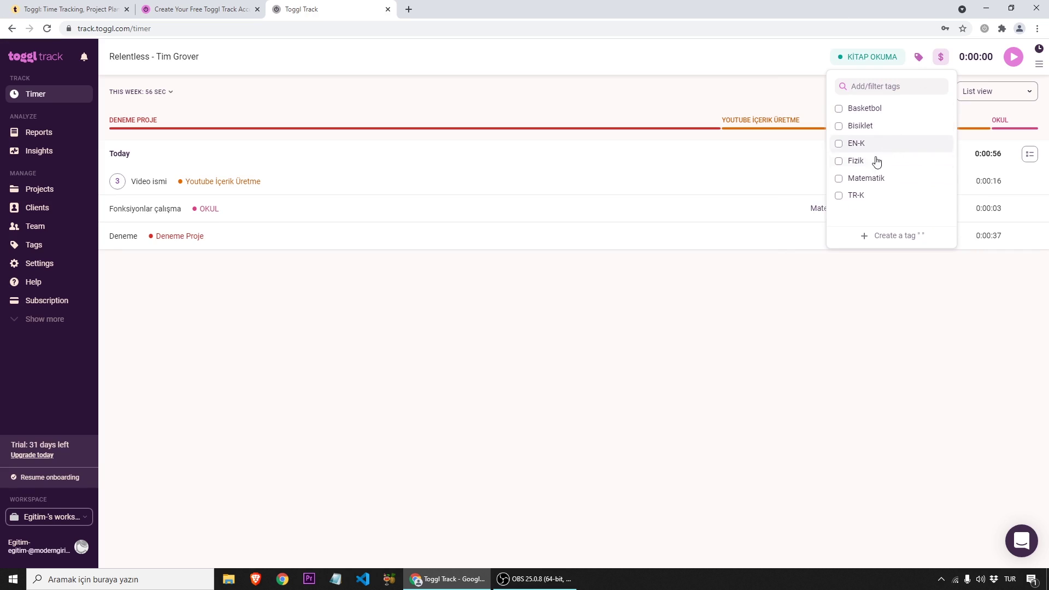
click(846, 143)
key(Escape)
Step: Time the Relentless - Tim Grover entry, changing the running duration's minutes to 30 before stopping it to log the time
key(Return)
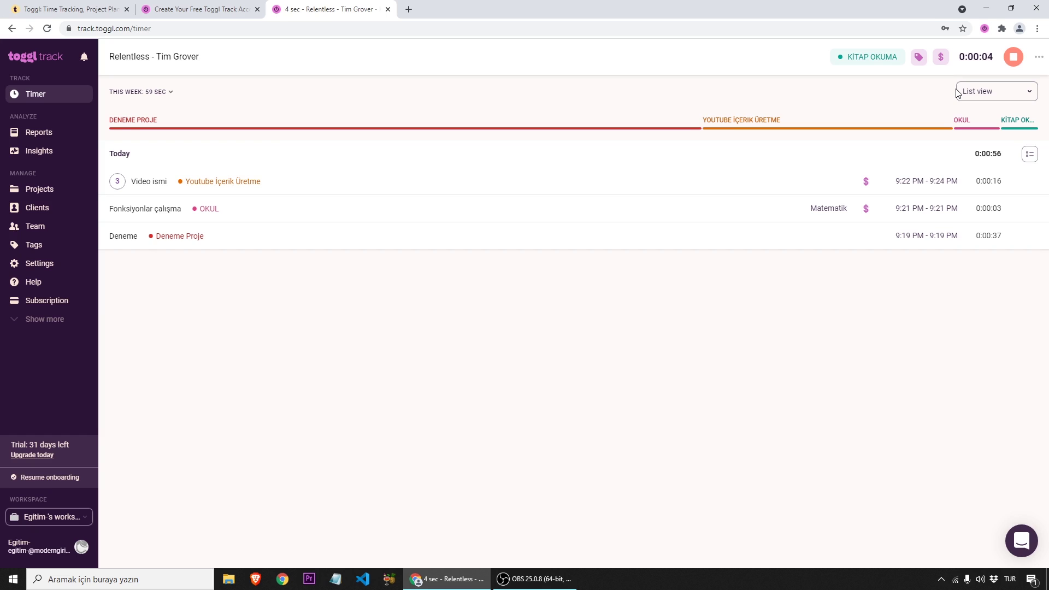
click(974, 58)
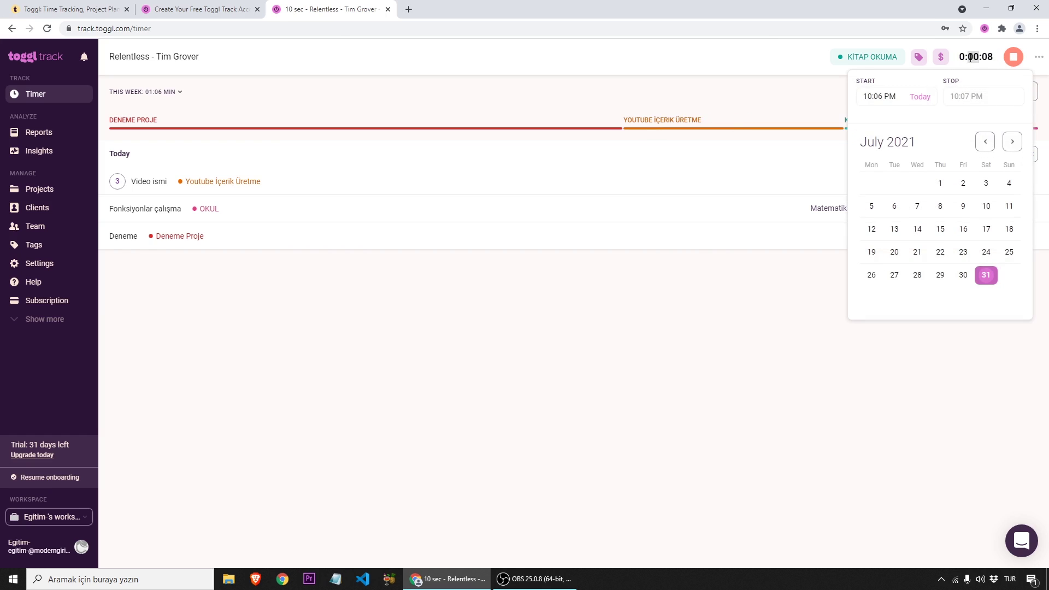
key(BackSpace)
text(3)
click(1014, 57)
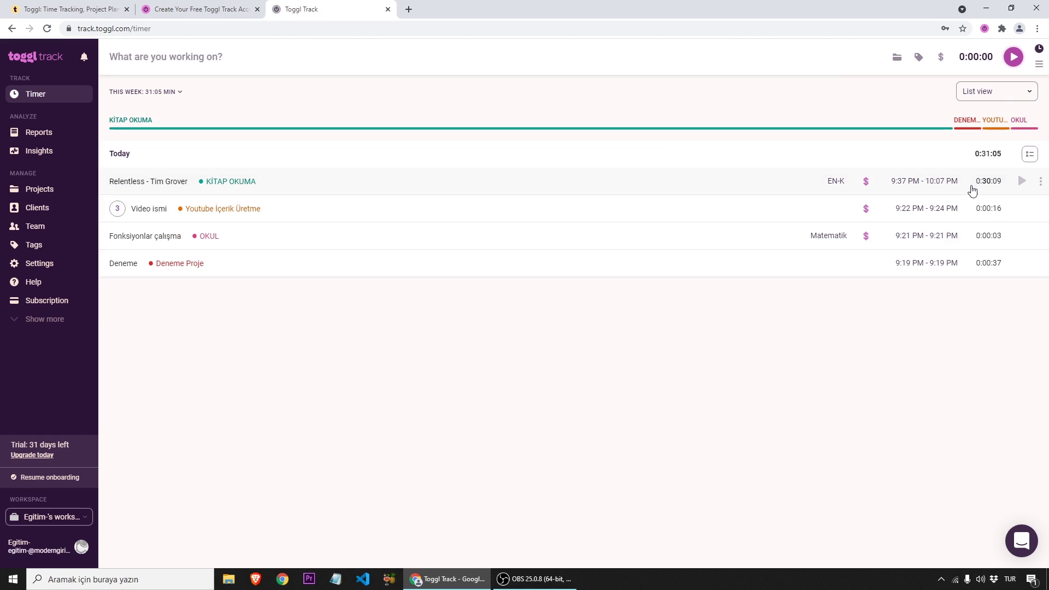
Step: Replace the EN-K tag on the Relentless - Tim Grover entry with the TR-K tag
click(836, 185)
click(757, 234)
click(757, 318)
click(713, 336)
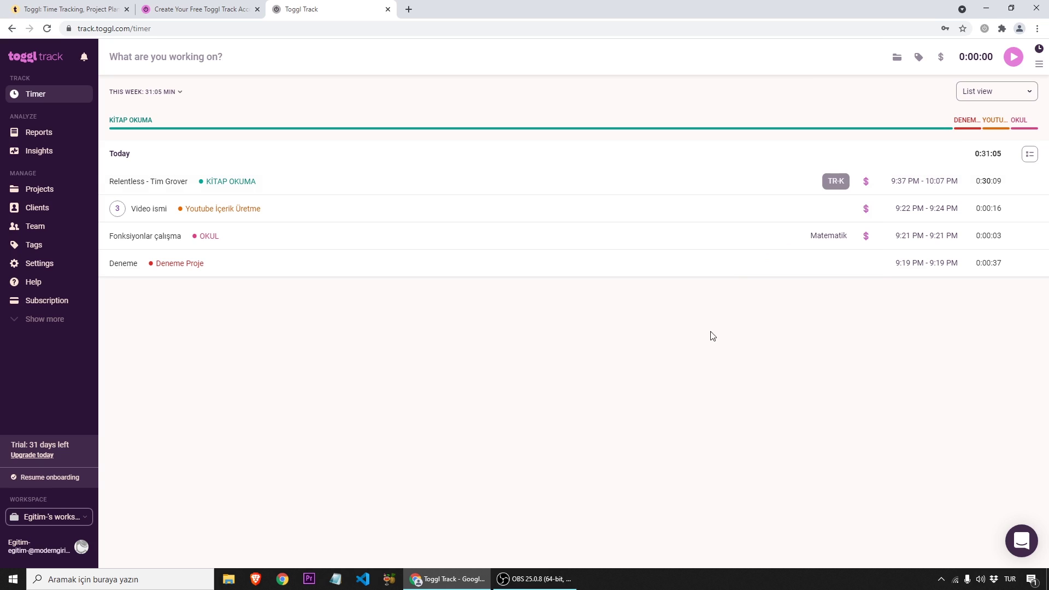
click(148, 183)
click(164, 182)
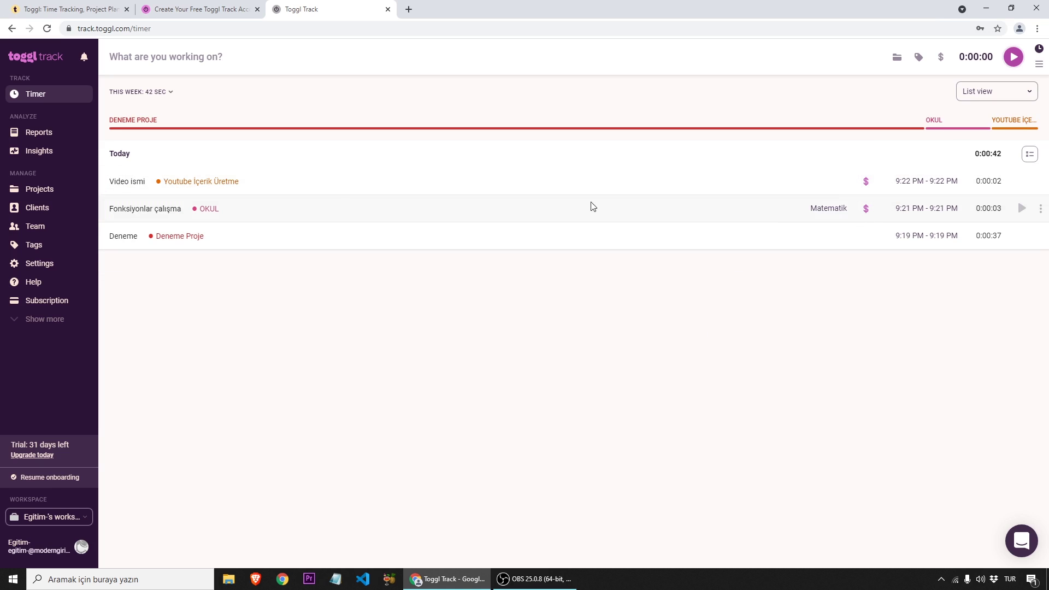
Step: Open the summary report and clear its OKUL project filter
click(55, 148)
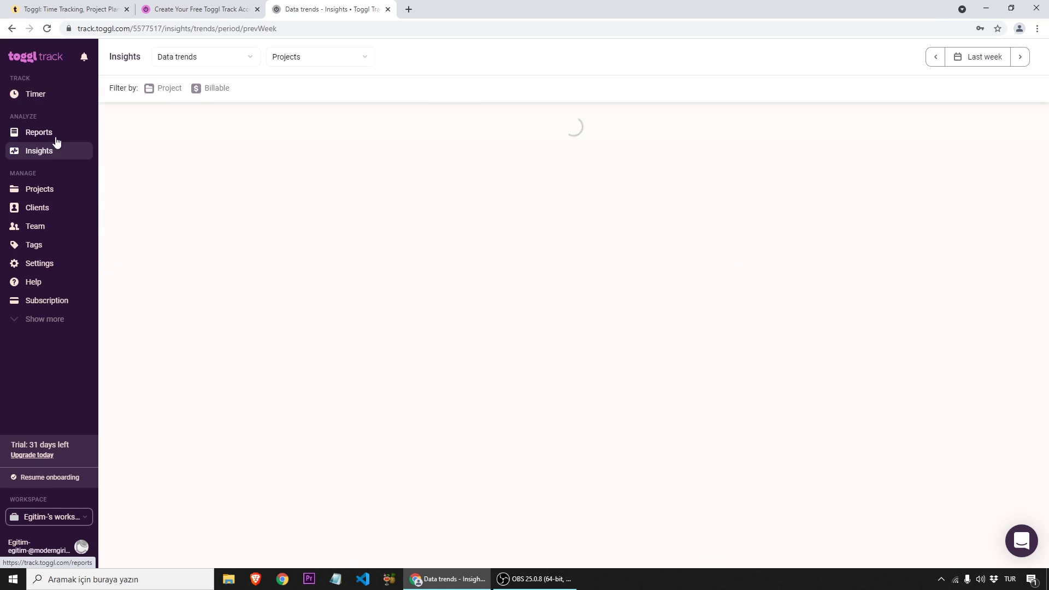
click(54, 135)
click(253, 88)
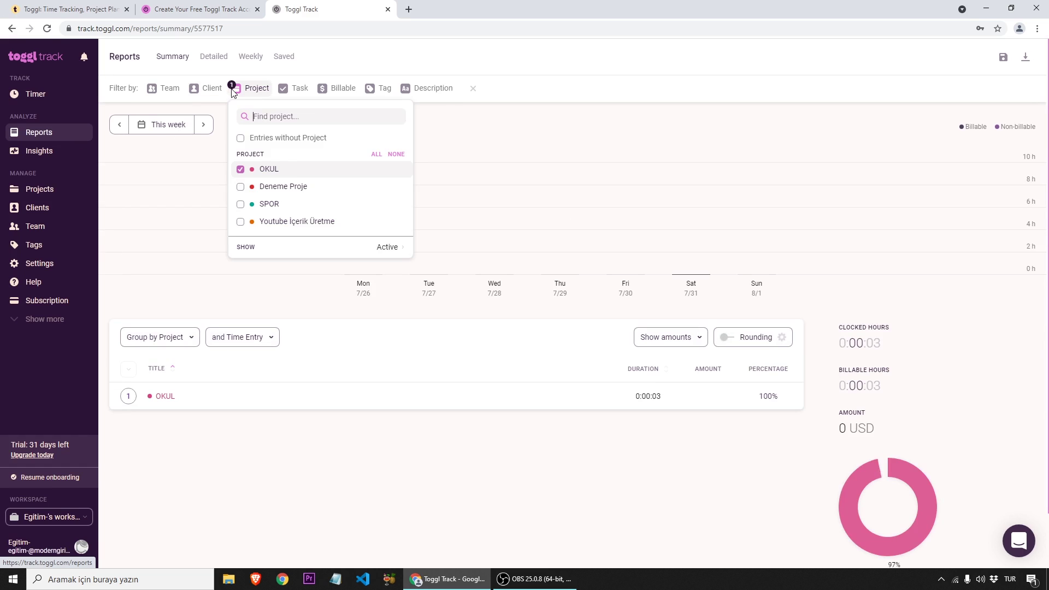
click(473, 89)
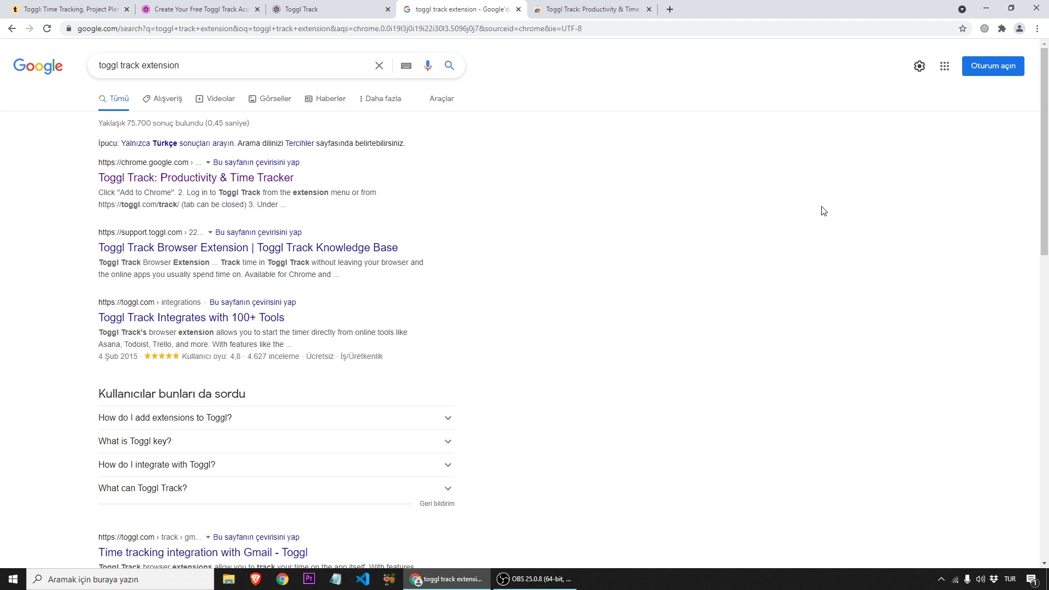
Step: View the Toggl Track extension's Chrome Web Store page and its search results, and return to the Toggl Track timer page
click(558, 10)
click(481, 11)
key(ctrl+Tab)
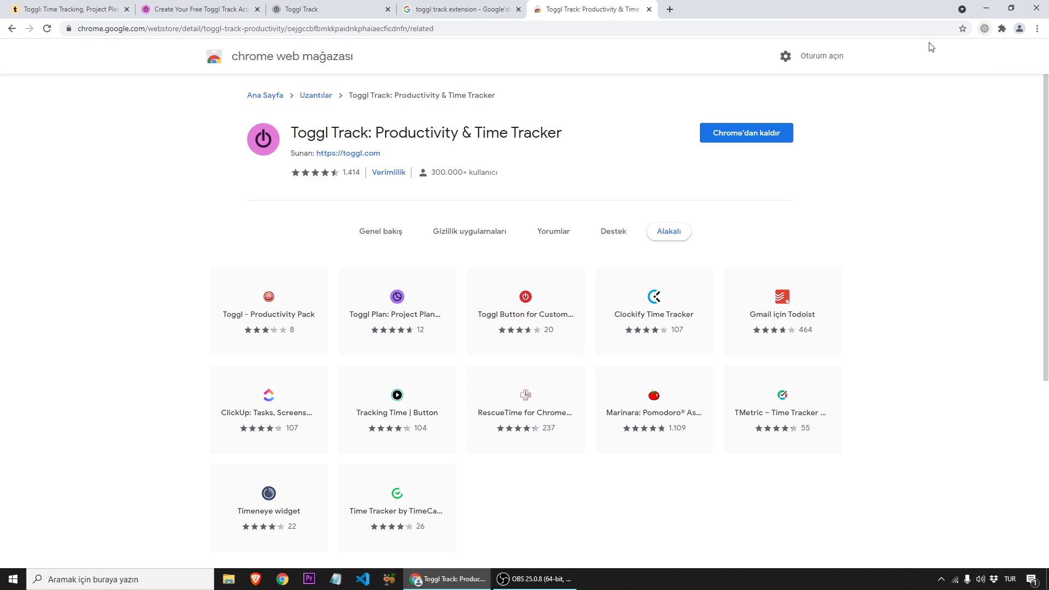
click(197, 9)
click(328, 9)
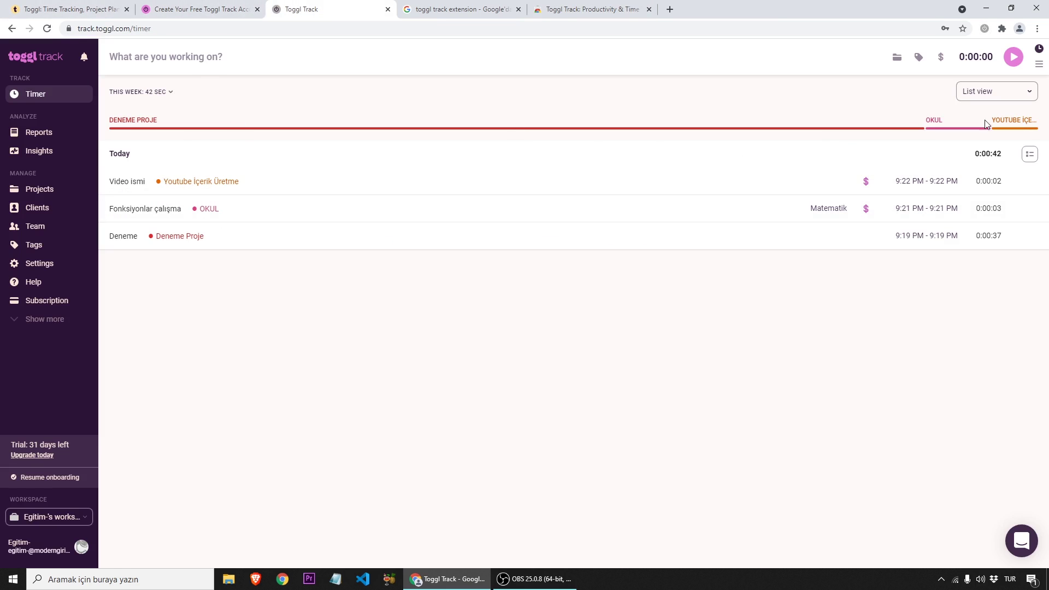
Step: Open the Toggl Track browser extension, continue the Video ismi entry from it, and stop the timer after a few seconds
click(984, 30)
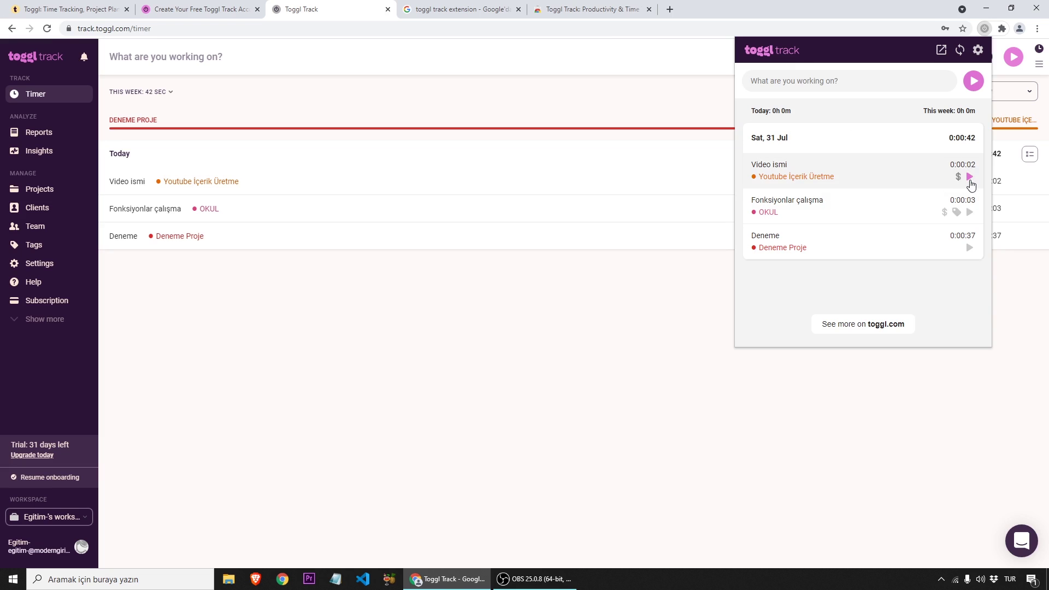
click(970, 177)
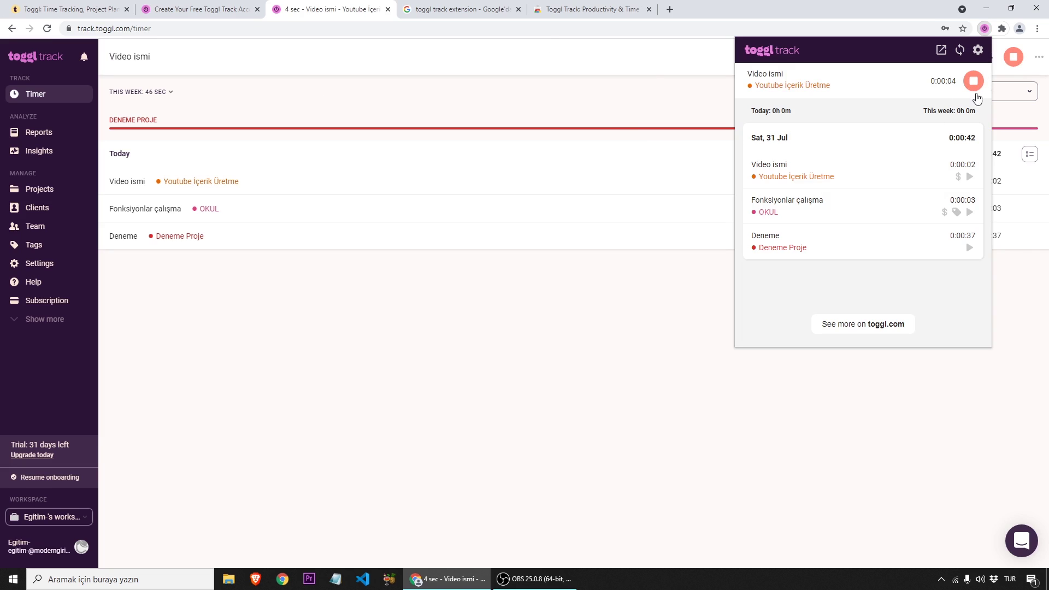
click(973, 81)
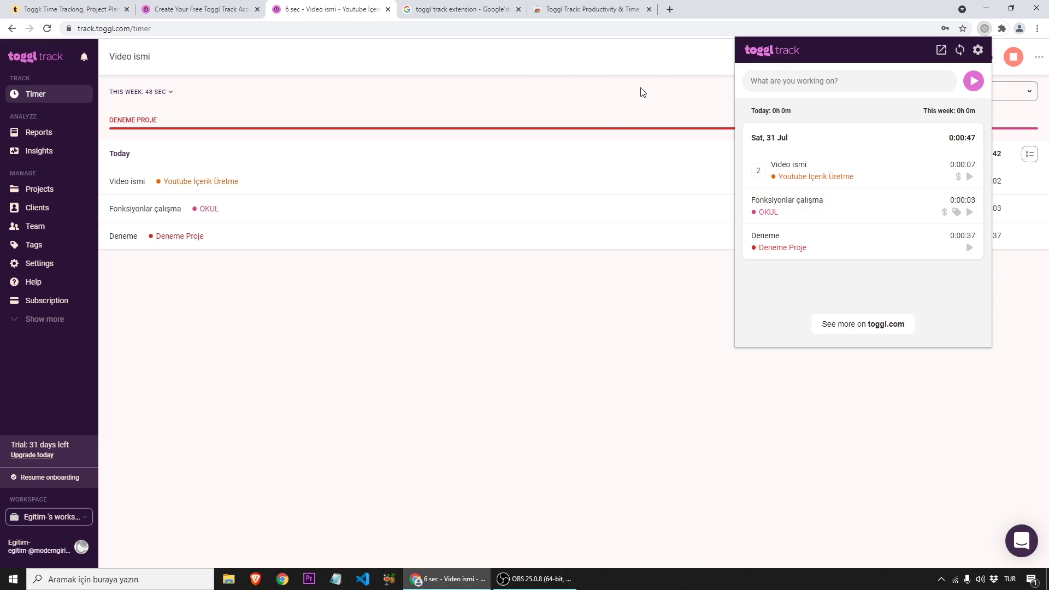
Step: Continue the Video ismi entry once more from the extension, check it on the timer page, and stop it through the reopened extension
click(970, 178)
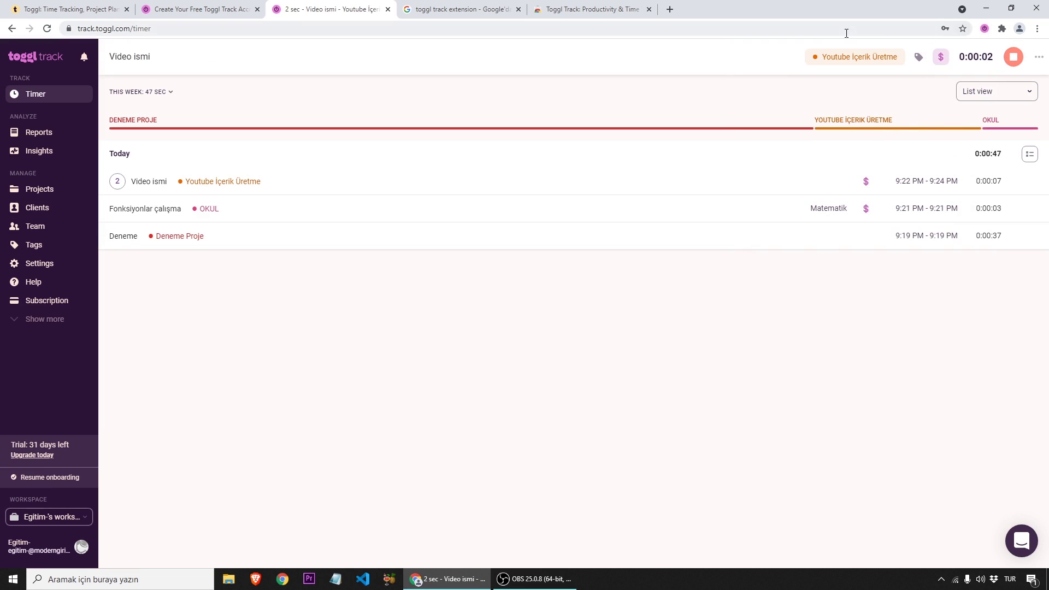
click(985, 28)
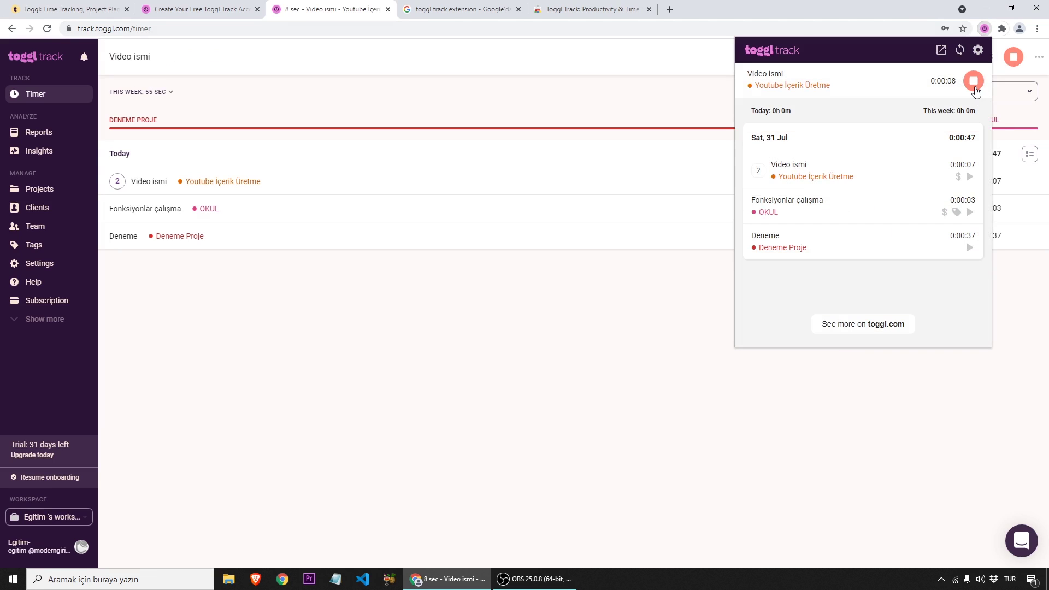
click(974, 83)
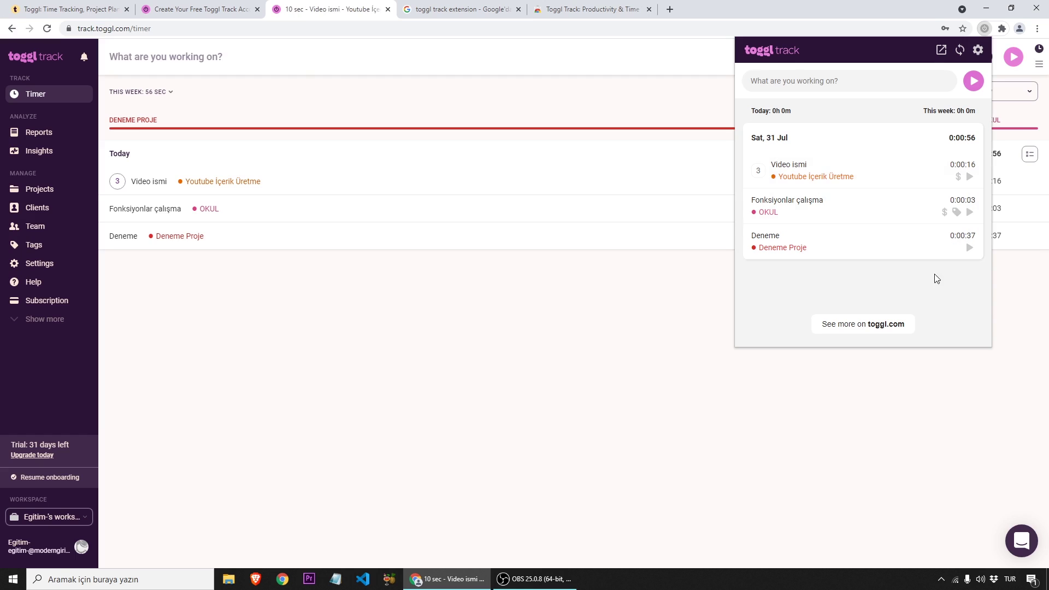